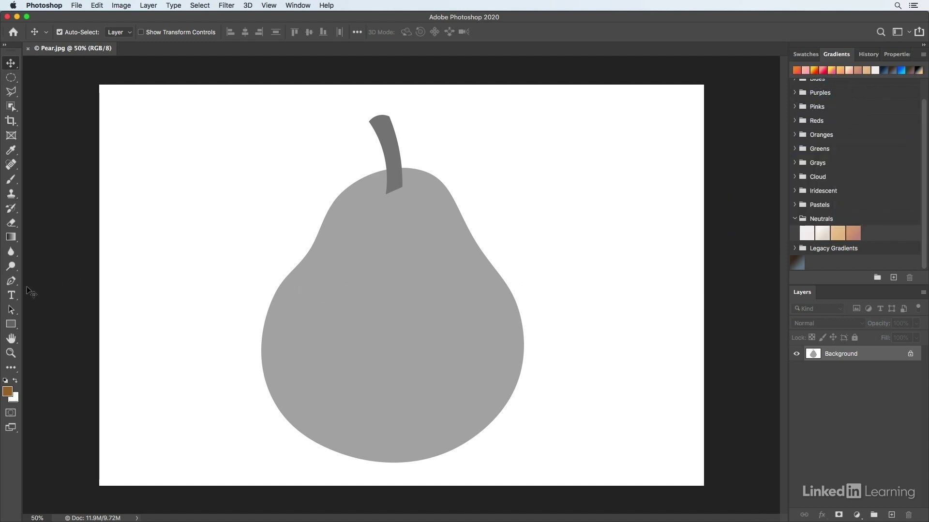
# - Check the Path Selection Tool's layer selection options and make the Curvature Pen Tool active for drawing paths
pyautogui.click(10, 283)
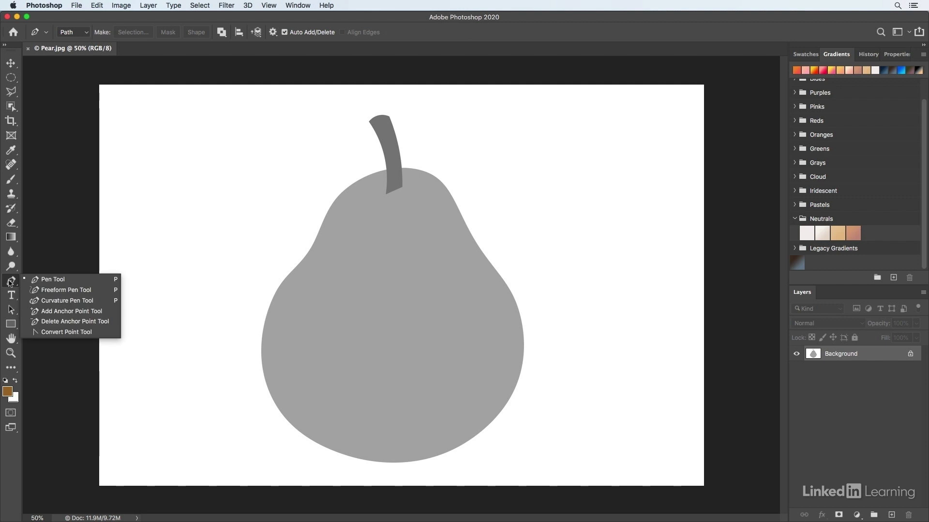
pyautogui.click(99, 303)
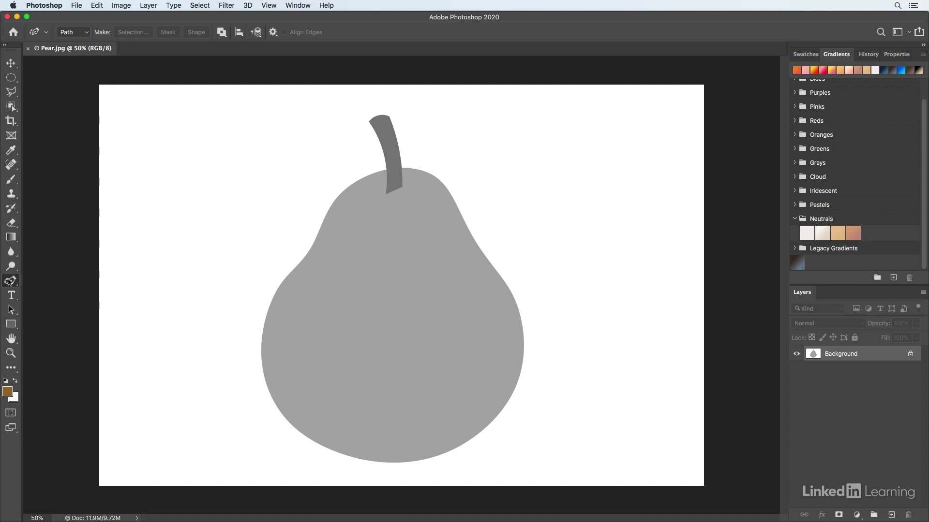
pyautogui.click(10, 309)
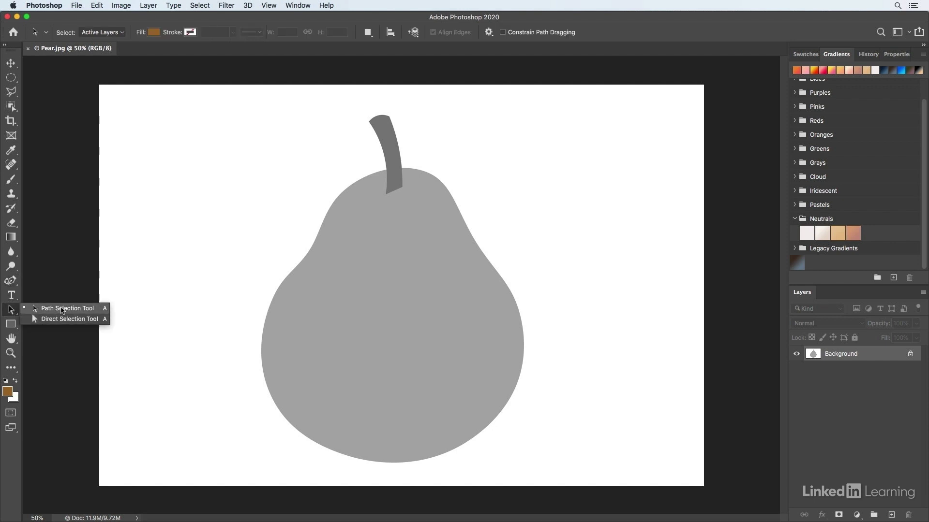
pyautogui.click(62, 310)
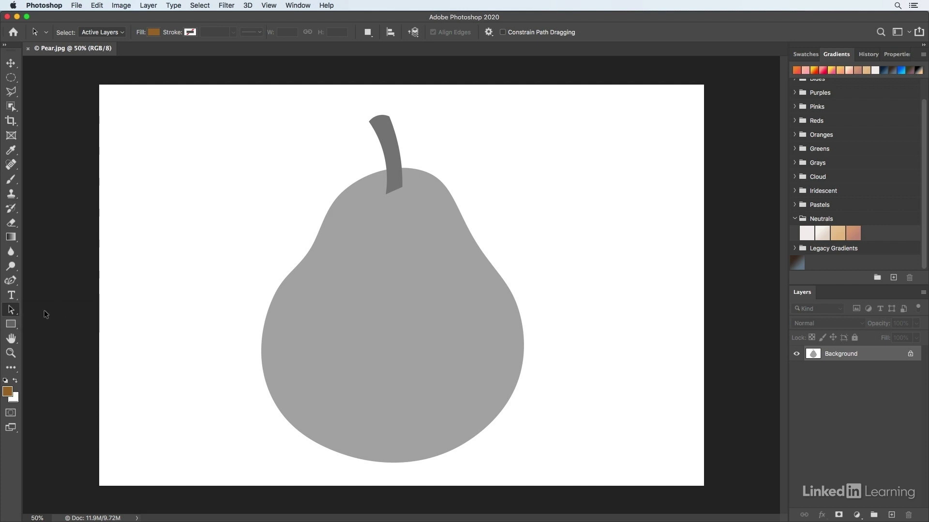
pyautogui.click(15, 314)
pyautogui.click(113, 33)
pyautogui.click(113, 39)
pyautogui.click(11, 280)
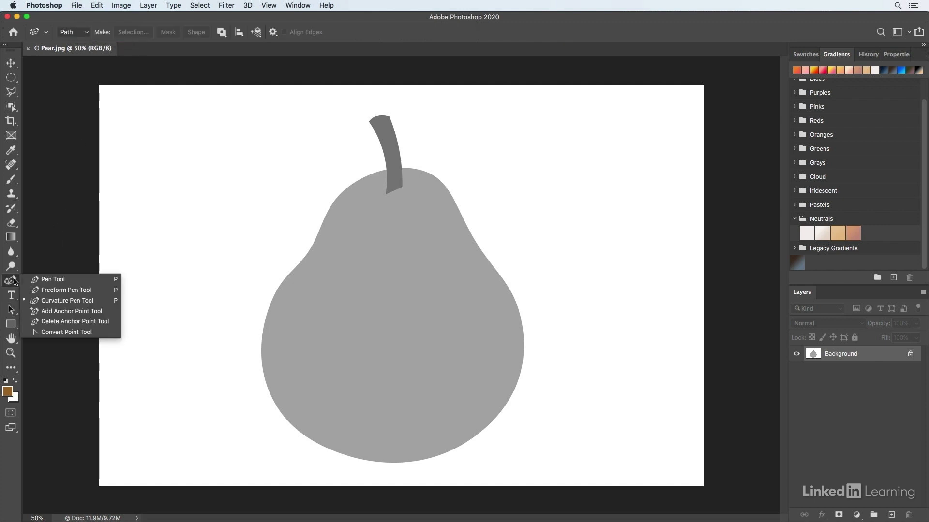
pyautogui.click(64, 303)
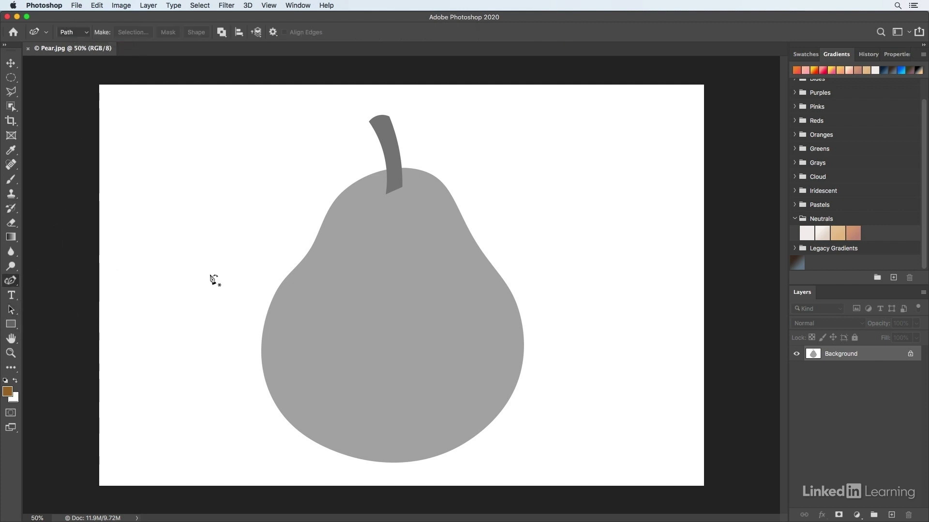
# - Draw a closed three-point practice path in the white area left of the pear and move its first point slightly outward
pyautogui.click(201, 165)
pyautogui.click(277, 176)
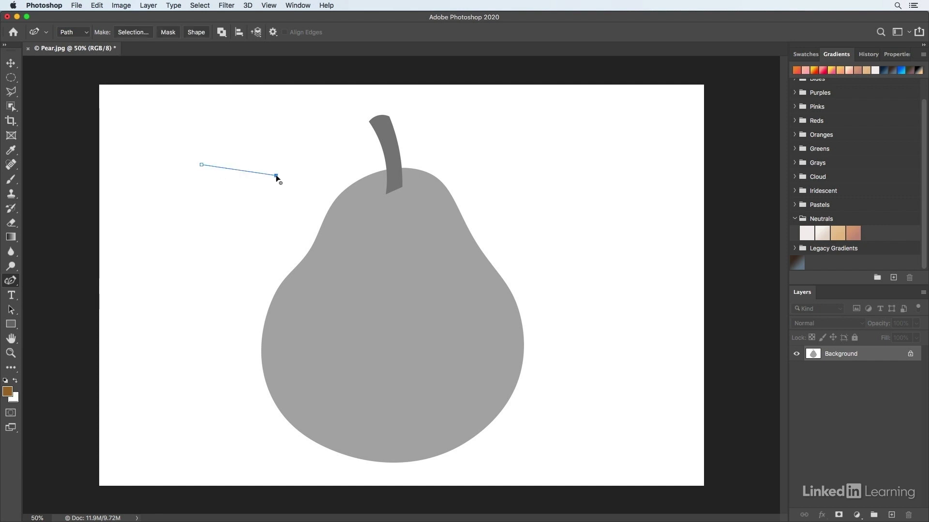
pyautogui.click(203, 230)
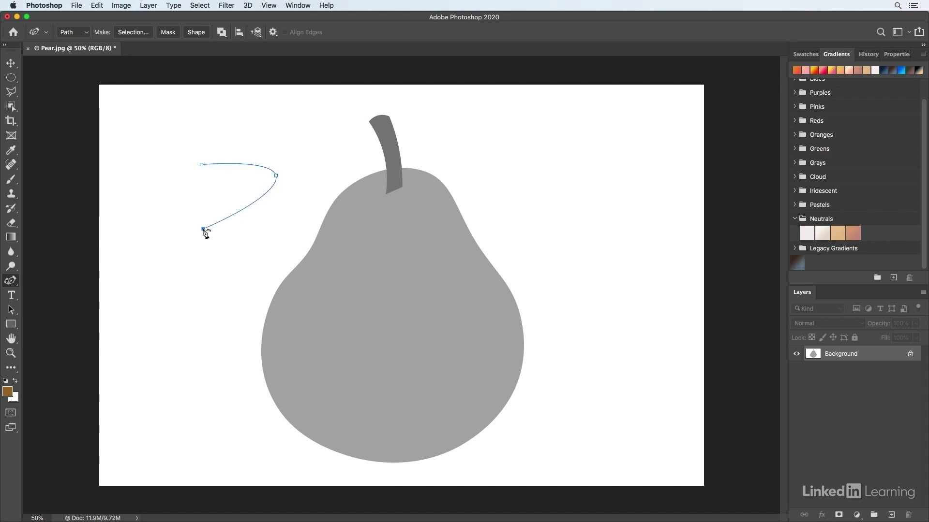
pyautogui.click(202, 165)
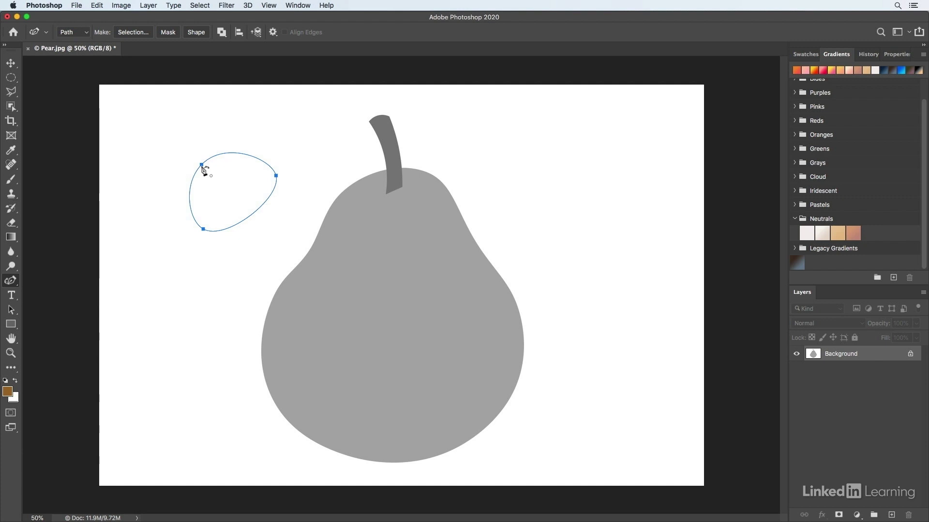
pyautogui.moveTo(202, 166)
pyautogui.mouseDown()
pyautogui.moveTo(143, 163)
pyautogui.moveTo(186, 163)
pyautogui.mouseUp()
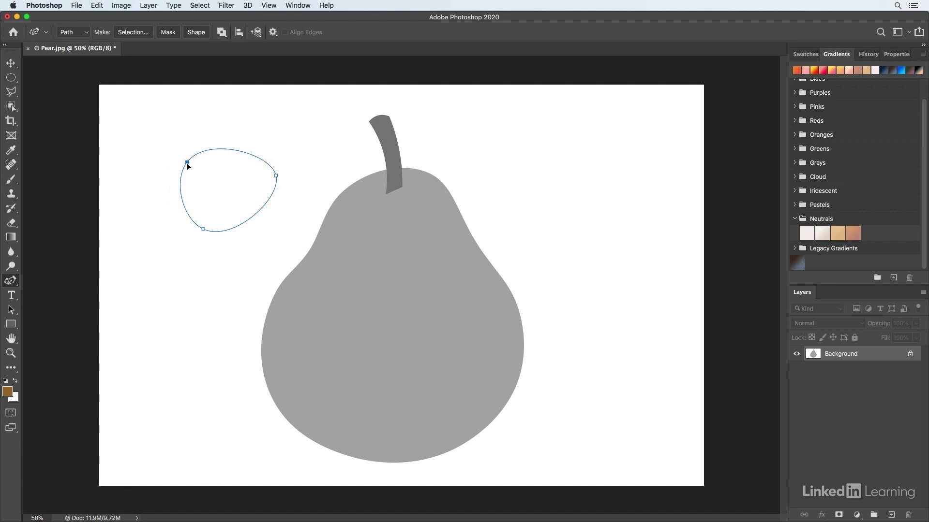
# - Add an anchor point on the practice path's upper edge, pull it upward, and delete that point
pyautogui.click(234, 150)
pyautogui.moveTo(233, 150); pyautogui.dragTo(242, 115)
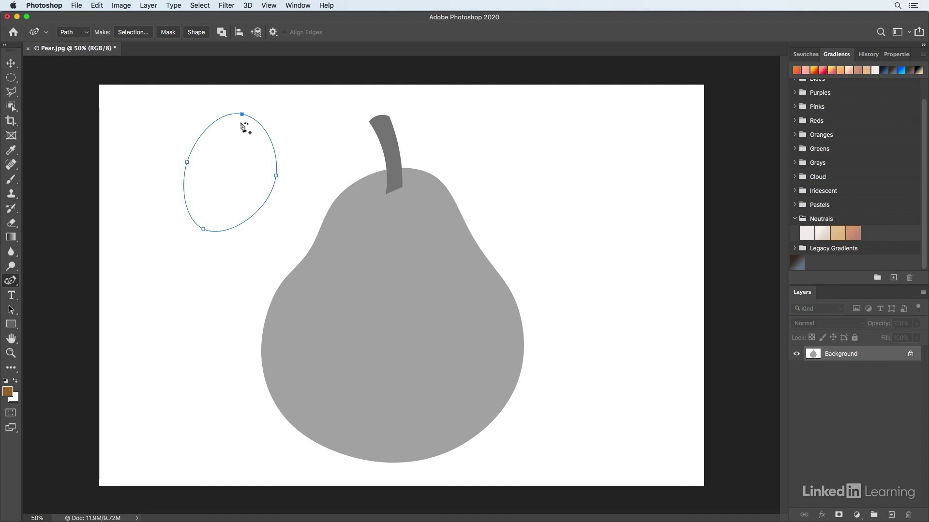
pyautogui.press('Delete')
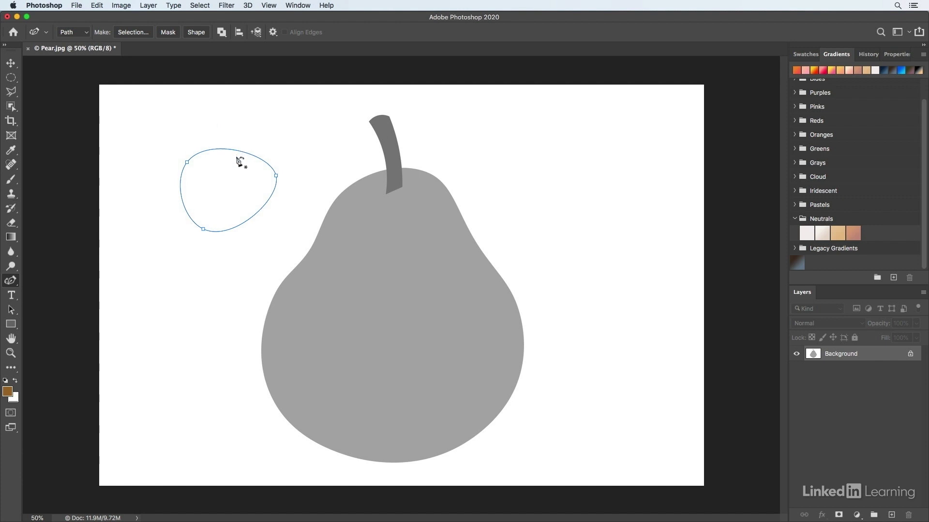
# - Convert the practice path's right and lower-left points to corners, and delete the whole path
pyautogui.doubleClick(276, 176)
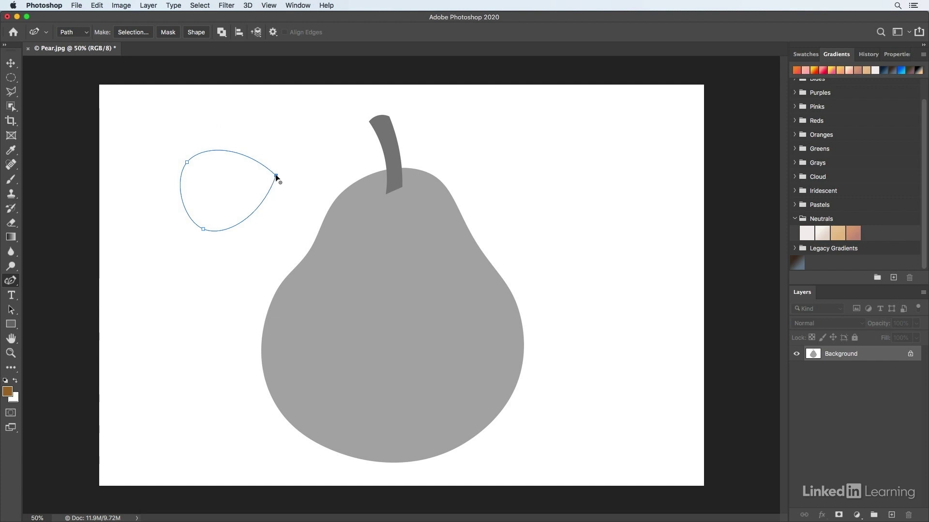
pyautogui.click(203, 230)
pyautogui.doubleClick(203, 230)
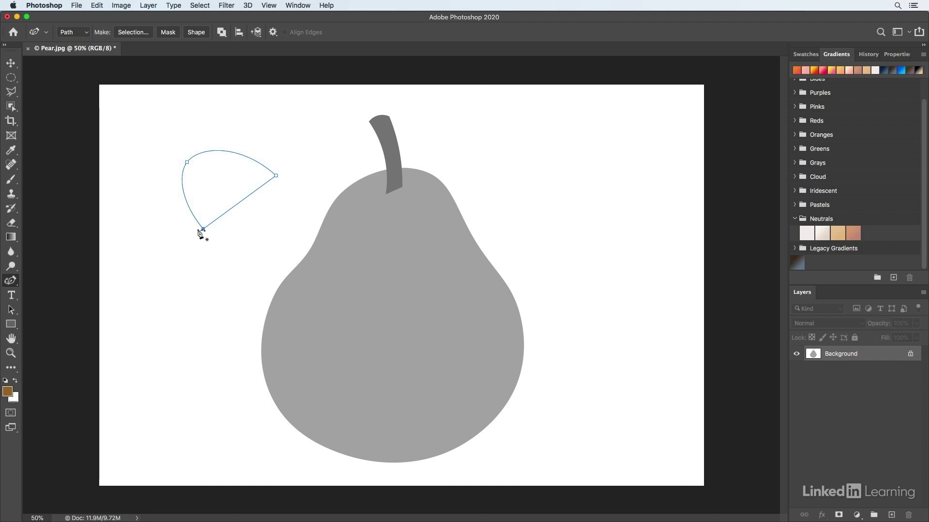
pyautogui.press('Delete')
pyautogui.press('Delete')
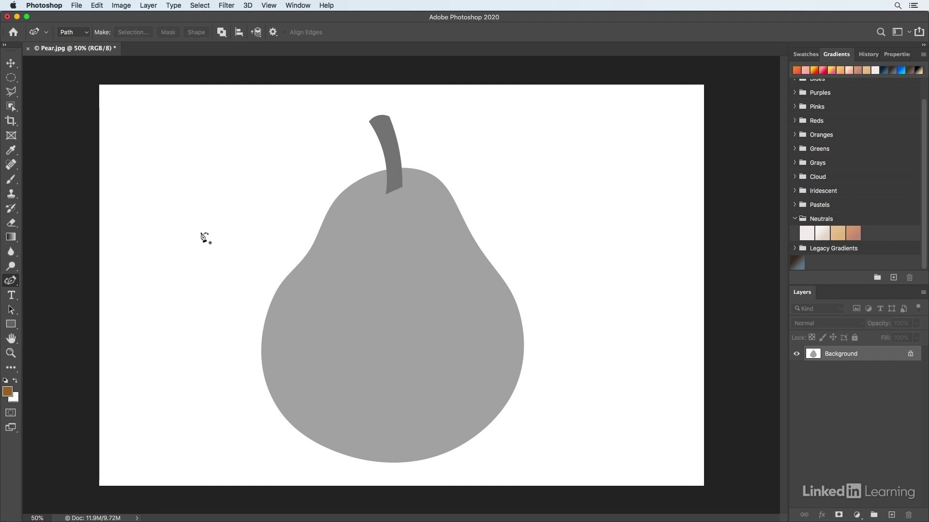
# - Draw a closed four-point curved path around the pear body through its top, right, bottom and left extremes
pyautogui.click(402, 167)
pyautogui.click(524, 340)
pyautogui.click(391, 464)
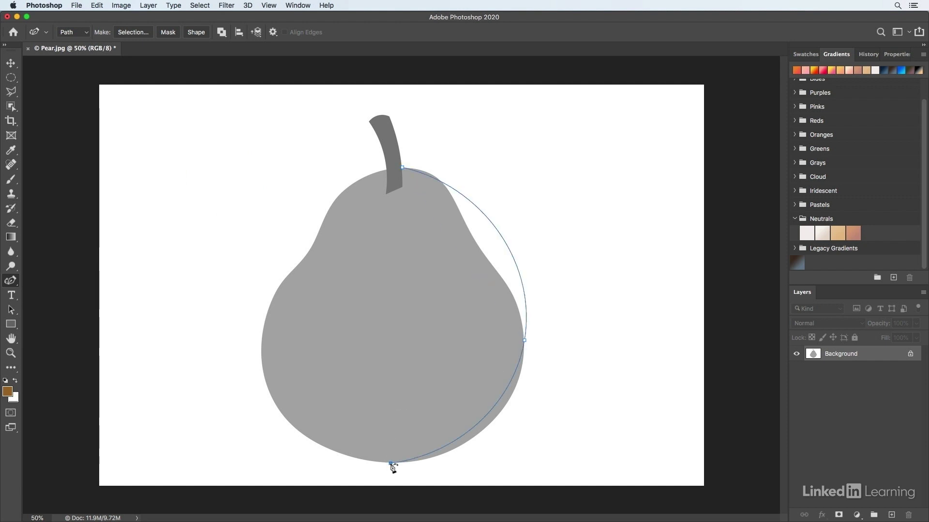
pyautogui.click(260, 356)
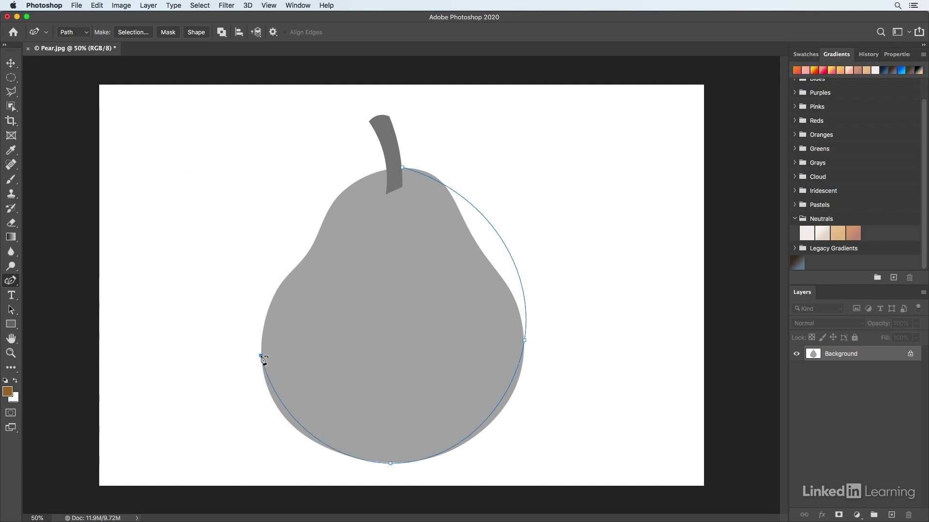
pyautogui.click(403, 169)
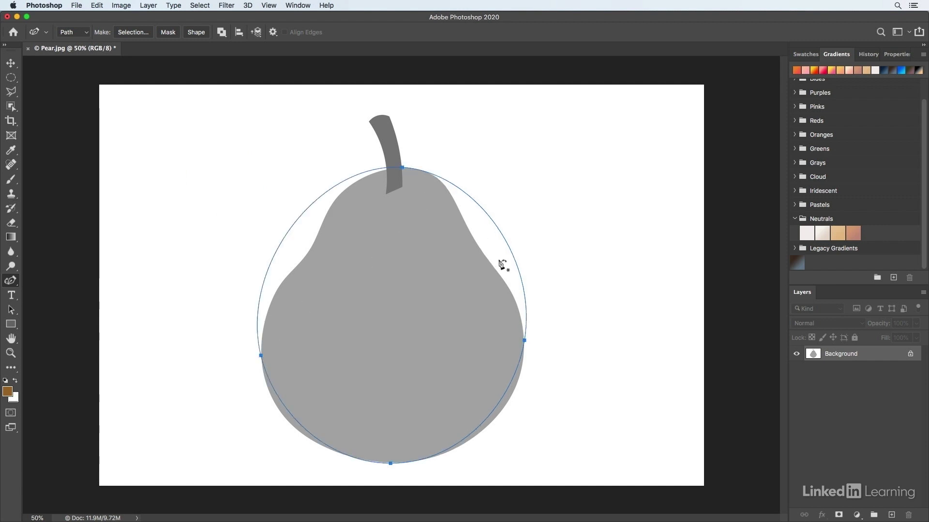
# - Add and reposition points along the path's right side so the curve follows the pear's right edge
pyautogui.click(498, 239)
pyautogui.moveTo(498, 239); pyautogui.dragTo(478, 246)
pyautogui.moveTo(444, 199); pyautogui.dragTo(435, 179)
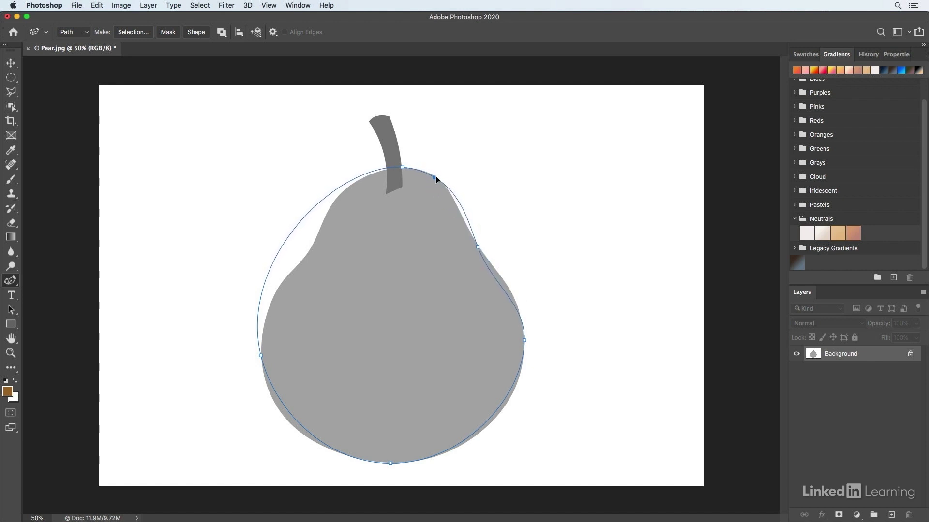
pyautogui.moveTo(505, 293); pyautogui.dragTo(507, 285)
pyautogui.moveTo(493, 421); pyautogui.dragTo(480, 433)
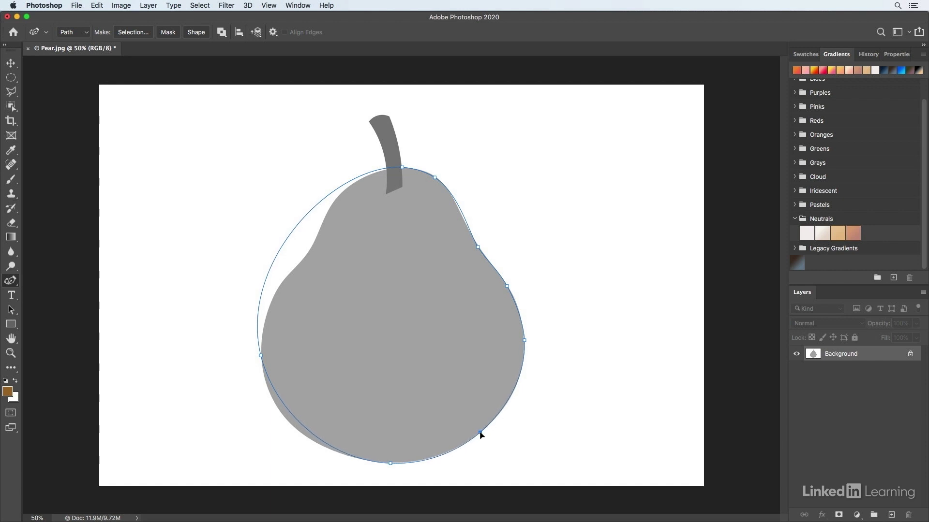
pyautogui.moveTo(477, 247); pyautogui.dragTo(469, 231)
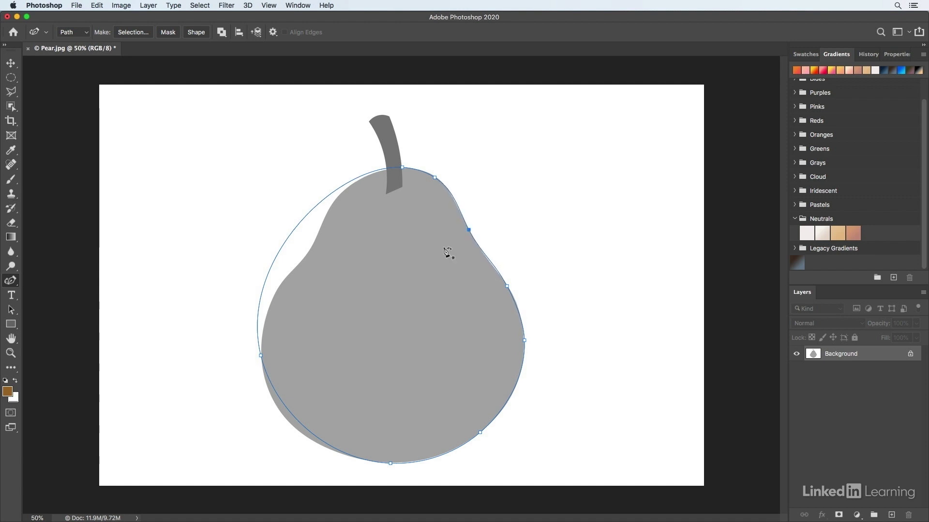
# - Add and adjust points along the path's left side and lower left so the curve follows the pear's edge
pyautogui.moveTo(301, 222); pyautogui.dragTo(333, 203)
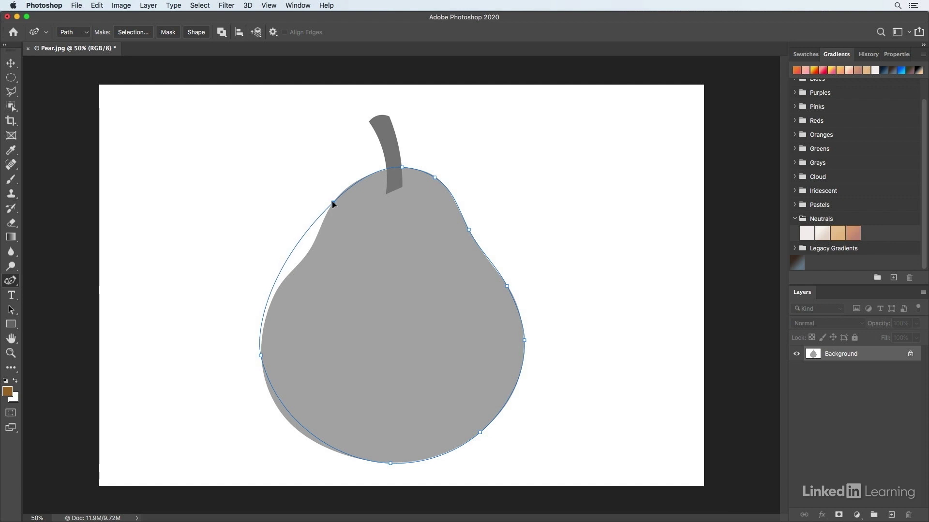
pyautogui.click(294, 249)
pyautogui.moveTo(294, 248); pyautogui.dragTo(311, 251)
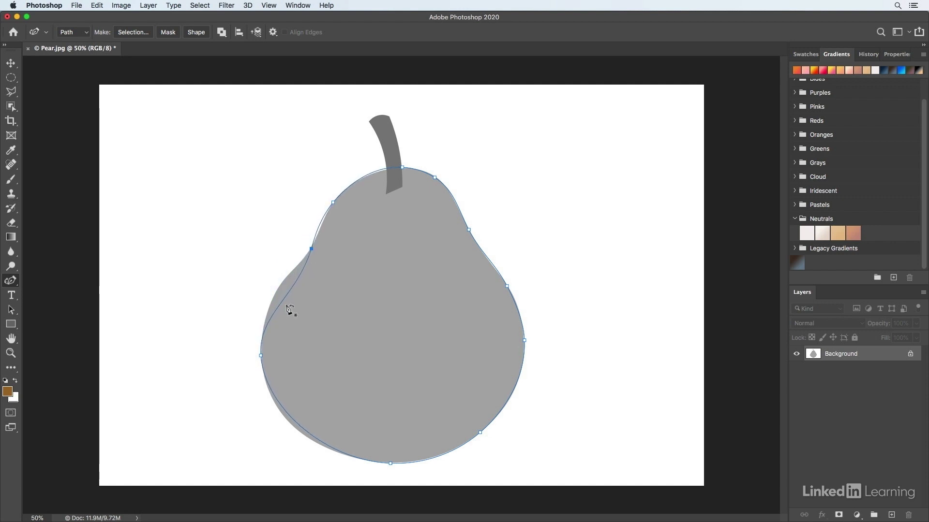
pyautogui.moveTo(282, 308); pyautogui.dragTo(276, 294)
pyautogui.click(305, 431)
pyautogui.moveTo(305, 432); pyautogui.dragTo(338, 451)
pyautogui.click(283, 415)
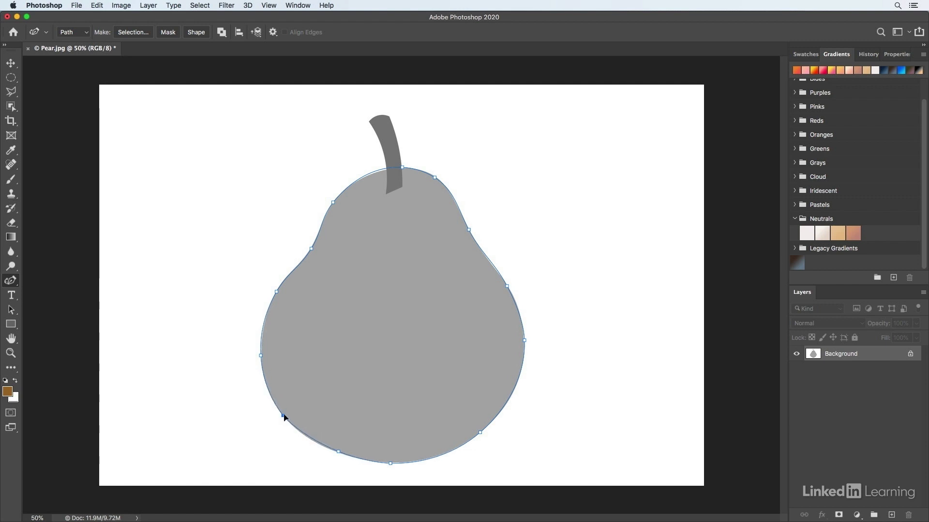
# - Refine the outline with a point just left of the stem and shift the two points along the pear's right waist
pyautogui.click(373, 173)
pyautogui.moveTo(373, 174); pyautogui.dragTo(373, 175)
pyautogui.moveTo(508, 286); pyautogui.dragTo(511, 292)
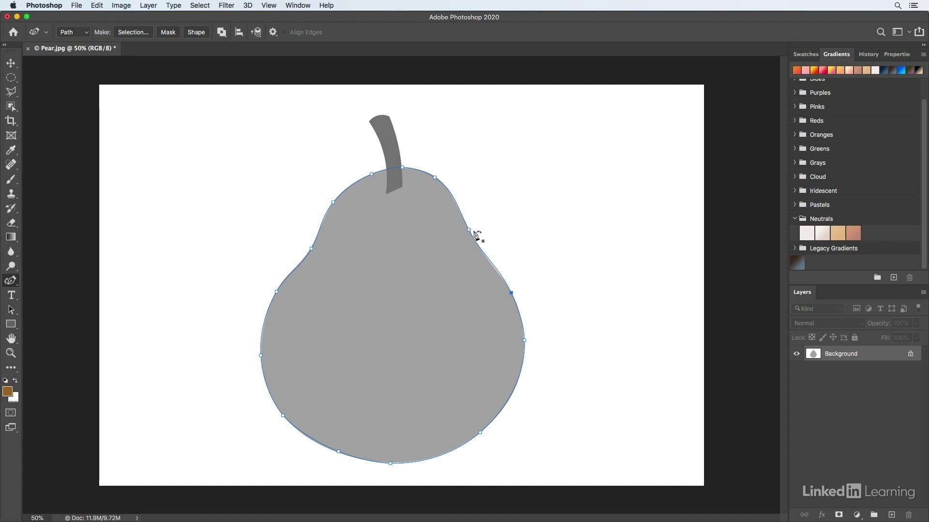
pyautogui.moveTo(469, 229); pyautogui.dragTo(474, 239)
# - Convert the pear path to a shape layer and fill it with the recent yellow-to-red gradient
pyautogui.click(196, 32)
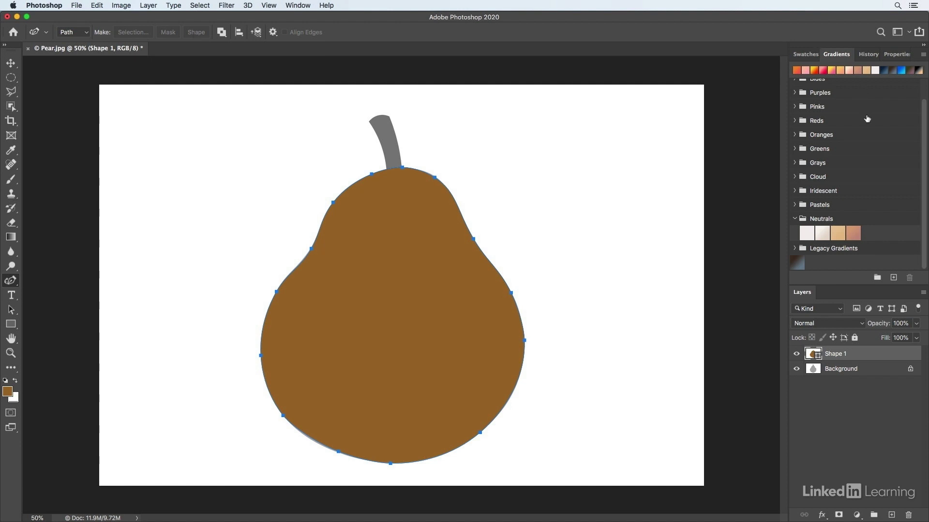
pyautogui.click(813, 70)
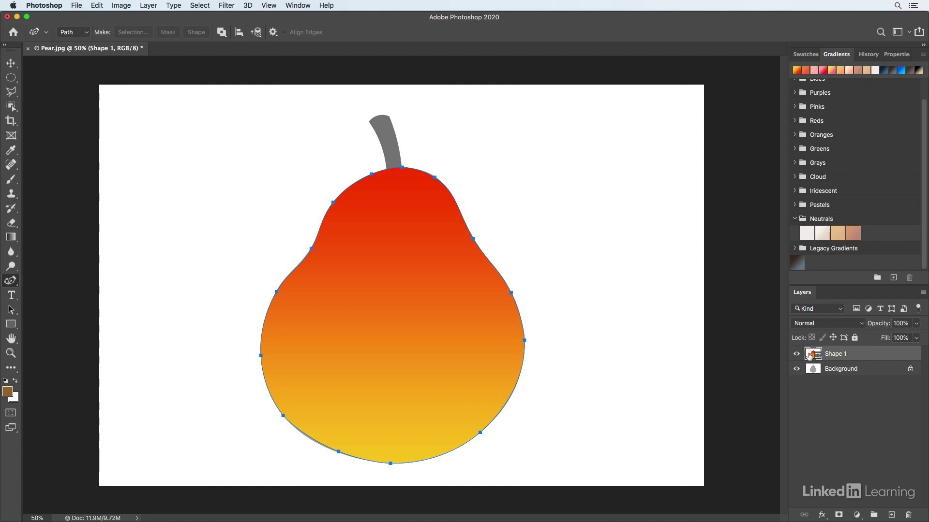
# - Change the pear shape's gradient fill to the Radial style and reverse its colours
pyautogui.doubleClick(809, 356)
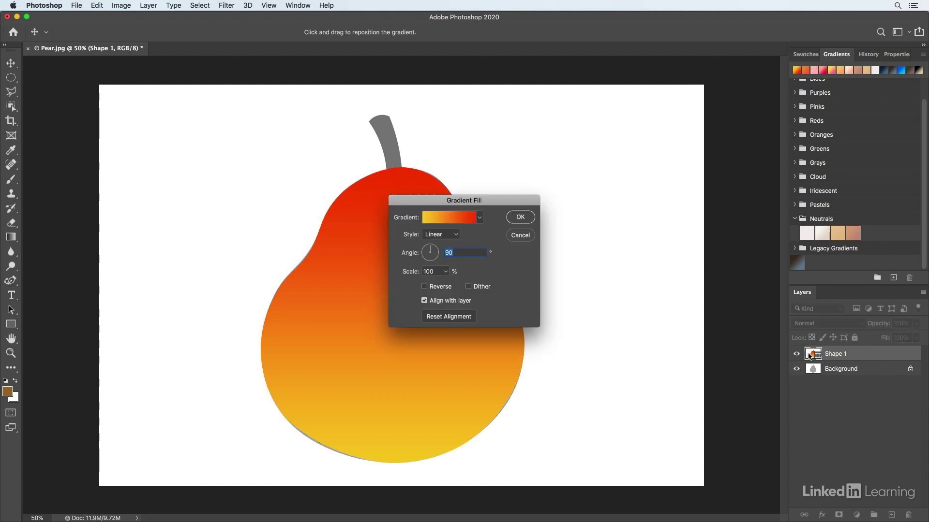
pyautogui.click(457, 235)
pyautogui.click(455, 244)
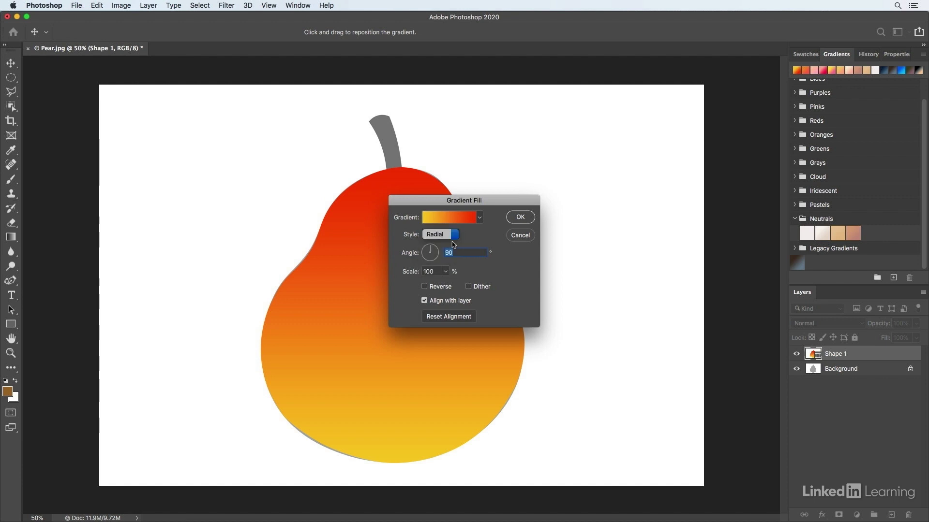
pyautogui.moveTo(461, 203); pyautogui.dragTo(627, 204)
pyautogui.click(590, 287)
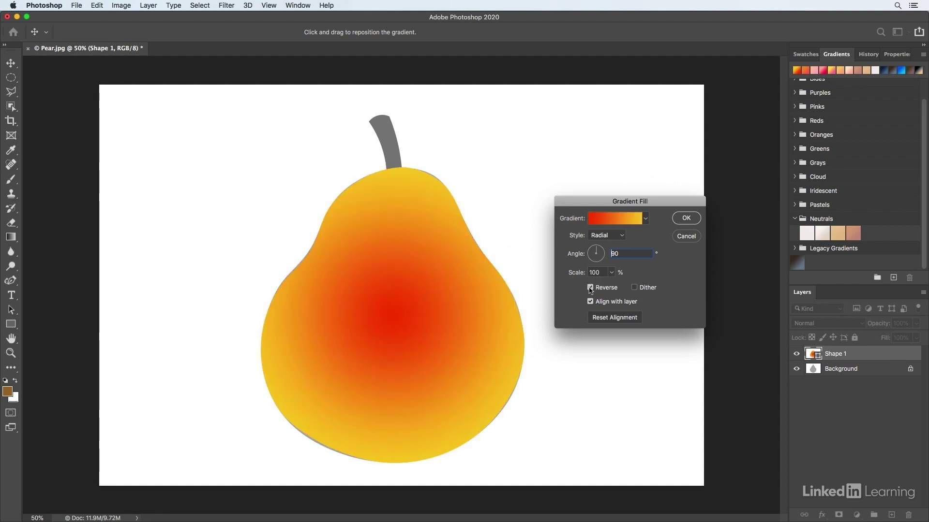
# - Move the gradient's red centre to the pear's lower right and enlarge the gradient scale to about 144%
pyautogui.moveTo(394, 304); pyautogui.dragTo(447, 419)
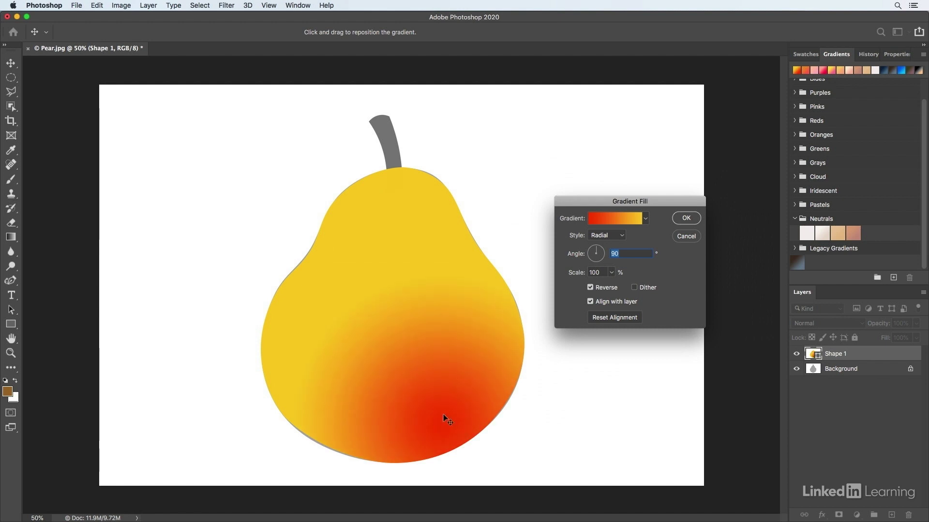
pyautogui.click(611, 272)
pyautogui.moveTo(608, 288)
pyautogui.mouseDown()
pyautogui.moveTo(636, 289)
pyautogui.moveTo(610, 288)
pyautogui.mouseUp()
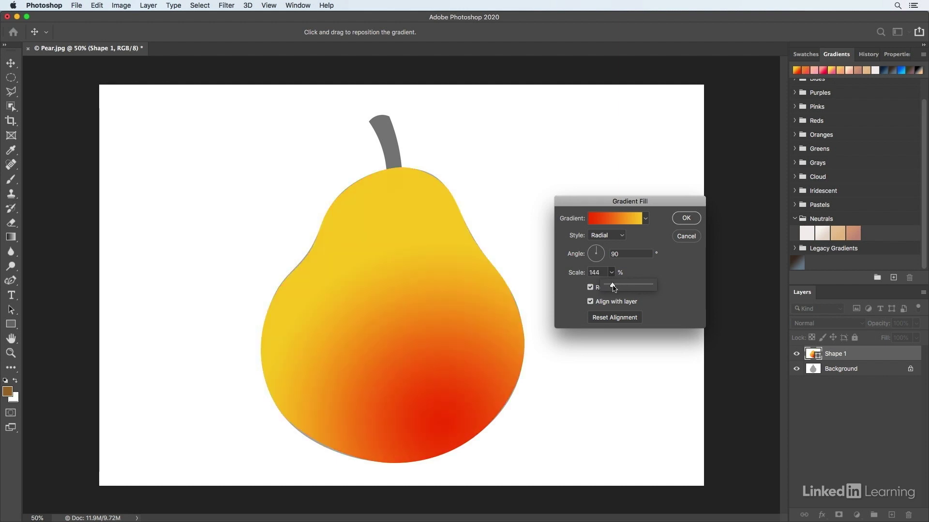
pyautogui.click(684, 218)
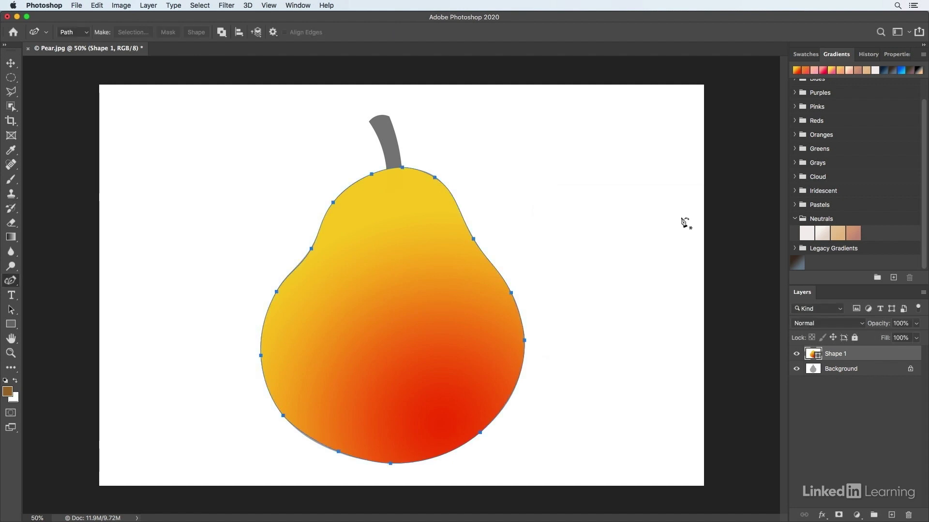
# - Hide the Shape 1 layer and place path points at the corners of the pear's stem
pyautogui.click(796, 355)
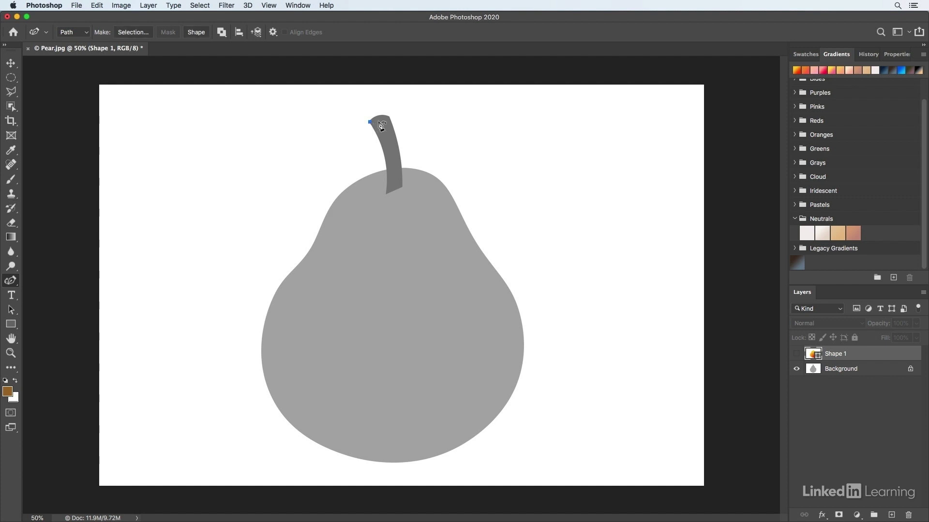
pyautogui.click(390, 117)
pyautogui.click(403, 186)
pyautogui.click(385, 194)
# - Bend both long sides of the stem path to match the stem's curve, and convert the path to a shape
pyautogui.moveTo(373, 127); pyautogui.dragTo(398, 140)
pyautogui.click(404, 140)
pyautogui.click(199, 34)
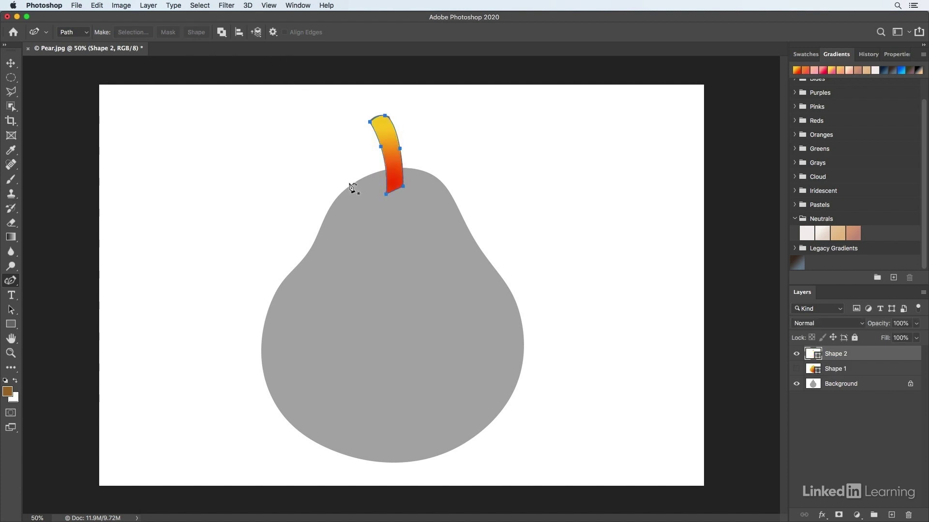
# - Fill the stem shape with the brown colour swatch, and show the Shape 1 layer with the Background layer hidden
pyautogui.click(806, 54)
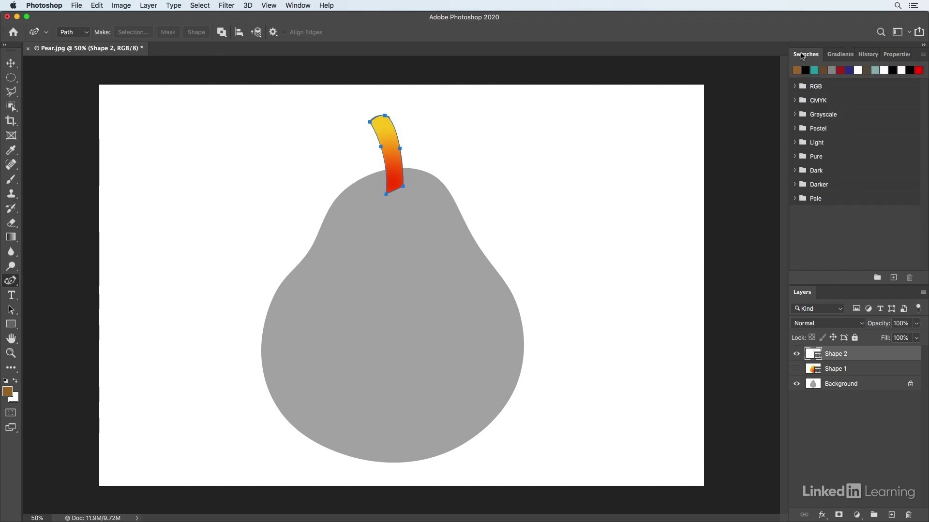
pyautogui.click(796, 71)
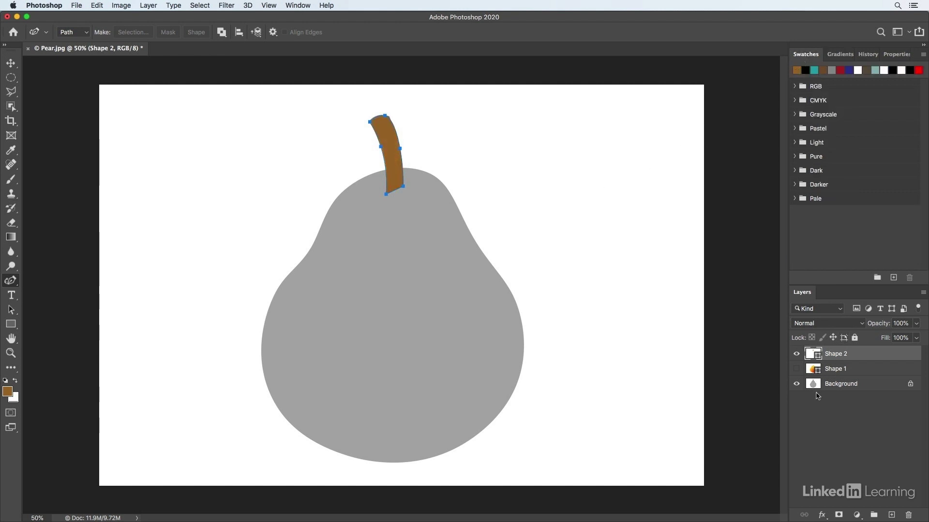
pyautogui.click(796, 370)
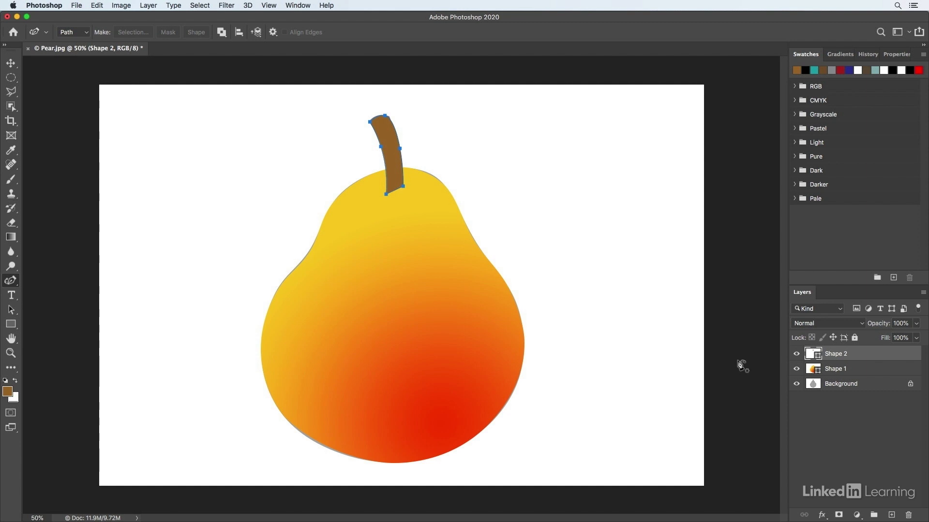
pyautogui.click(796, 384)
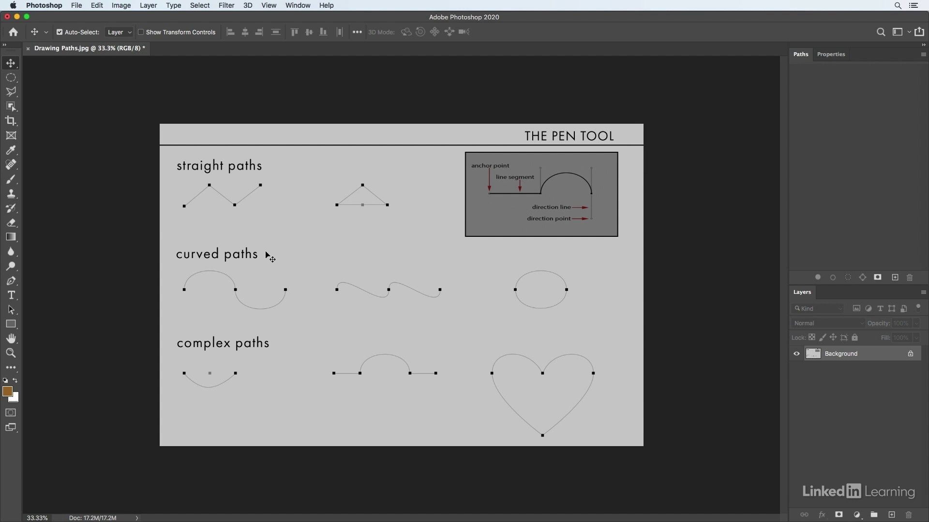
# - Activate the Pen Tool and reset it to its default settings
pyautogui.click(11, 284)
pyautogui.click(49, 281)
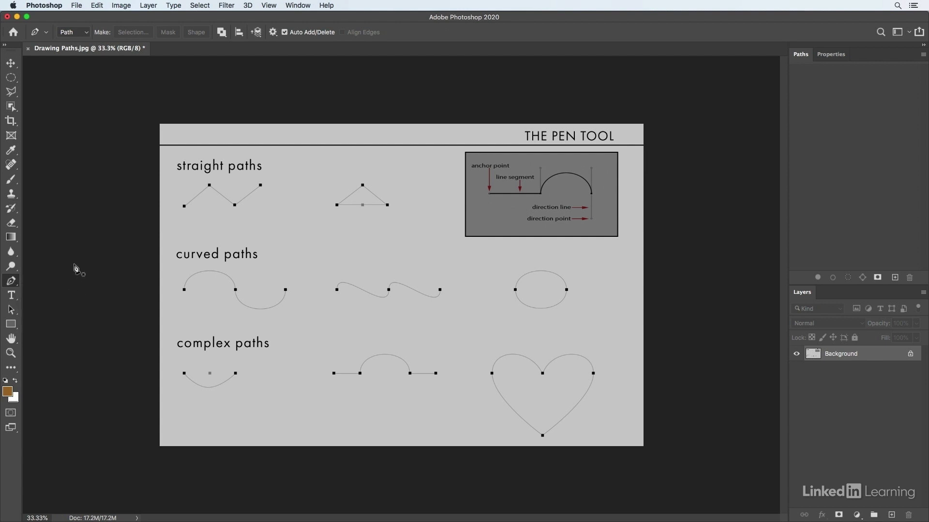
pyautogui.rightClick(37, 33)
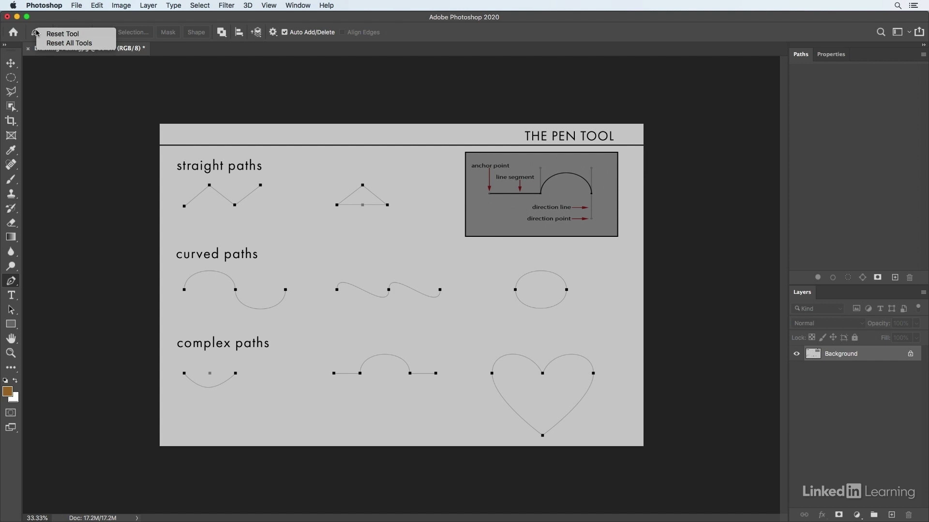
pyautogui.click(53, 34)
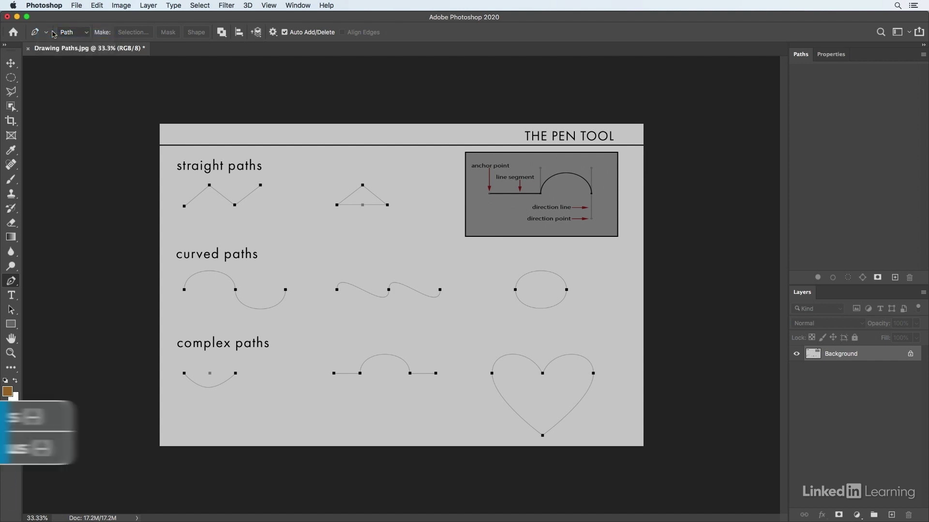
# - Examine the Pen Tool diagram of anchor point, line segment, direction line and direction point at 100% zoom
pyautogui.press('super+plus')
pyautogui.press('super+plus')
pyautogui.press('super+plus')
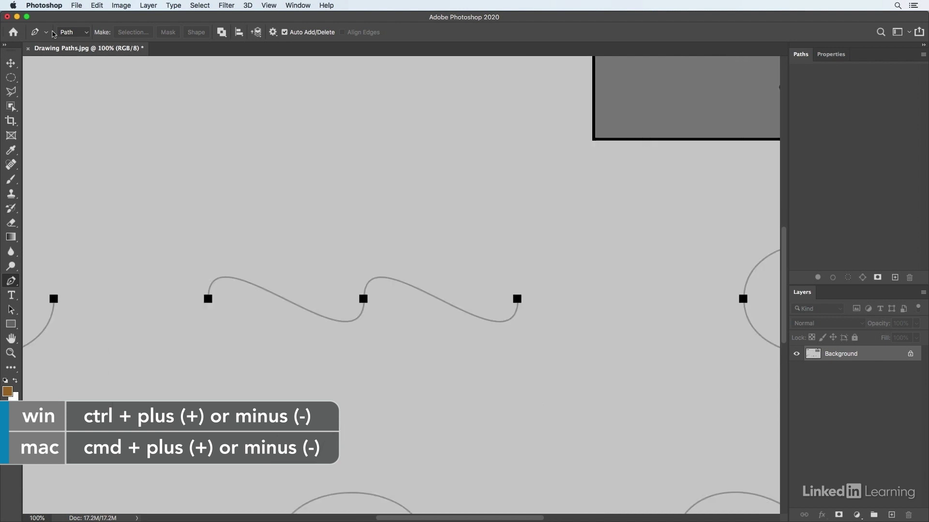
pyautogui.moveTo(438, 207); pyautogui.dragTo(271, 369)
pyautogui.moveTo(526, 231)
pyautogui.mouseDown()
pyautogui.moveTo(184, 405)
pyautogui.moveTo(242, 395)
pyautogui.moveTo(265, 375)
pyautogui.mouseUp()
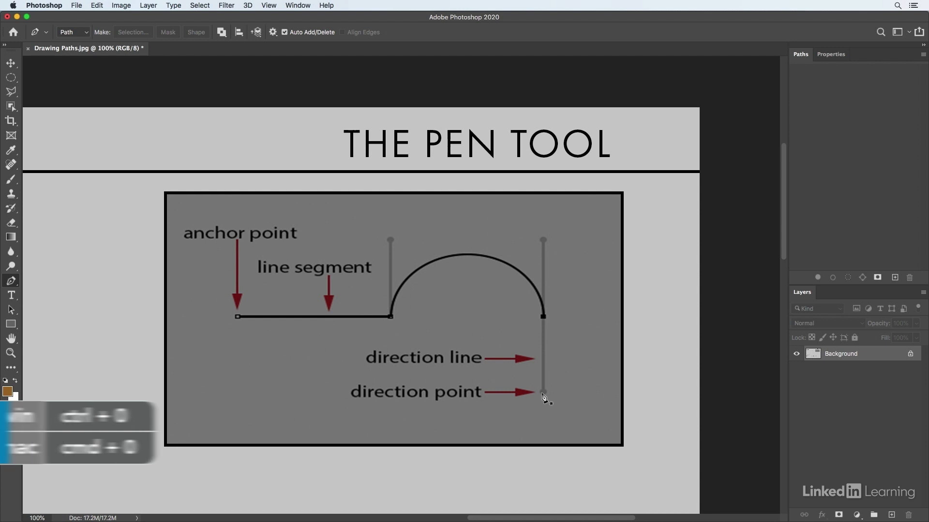
pyautogui.press('super+0')
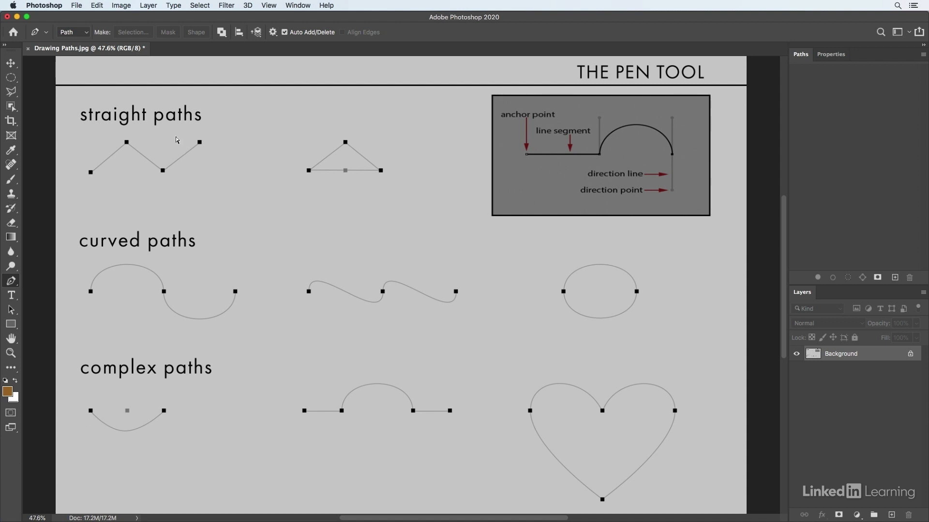
# - Trace the zigzag under straight paths with four corner points, and save the work path as Path 1
pyautogui.press('super+1')
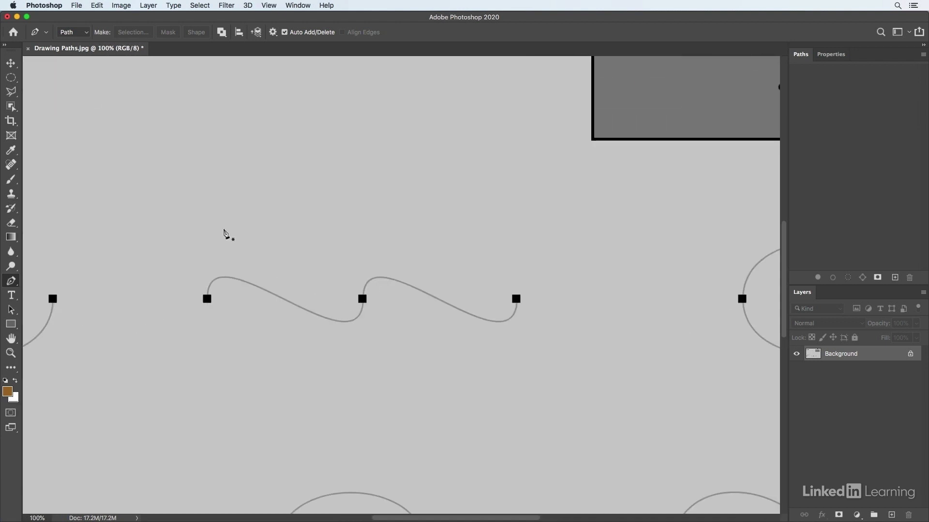
pyautogui.moveTo(112, 162); pyautogui.dragTo(661, 471)
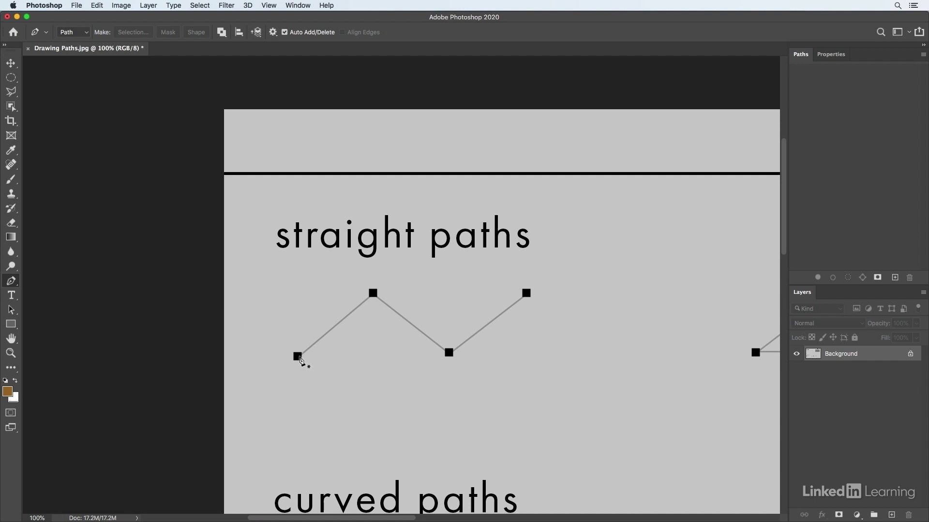
pyautogui.click(298, 358)
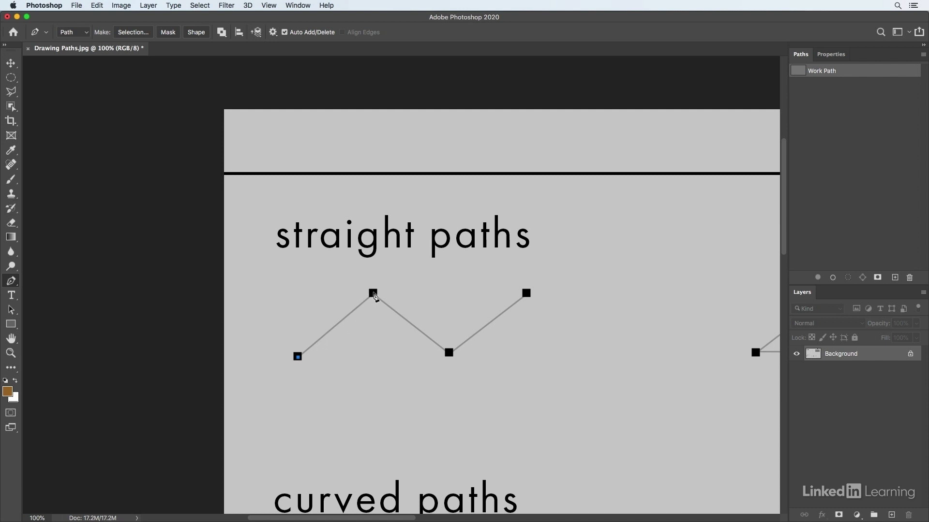
pyautogui.click(372, 293)
pyautogui.click(449, 353)
pyautogui.click(527, 293)
pyautogui.press('Escape')
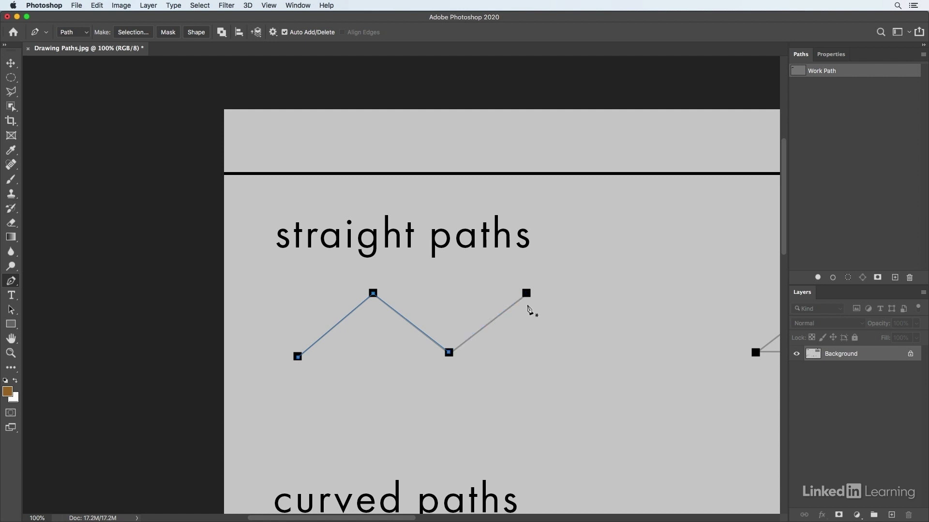
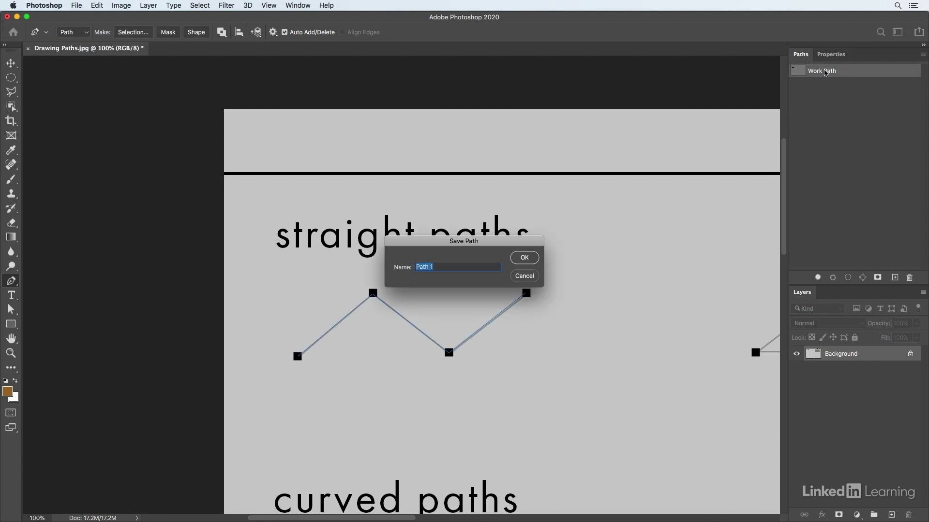
pyautogui.press('Return')
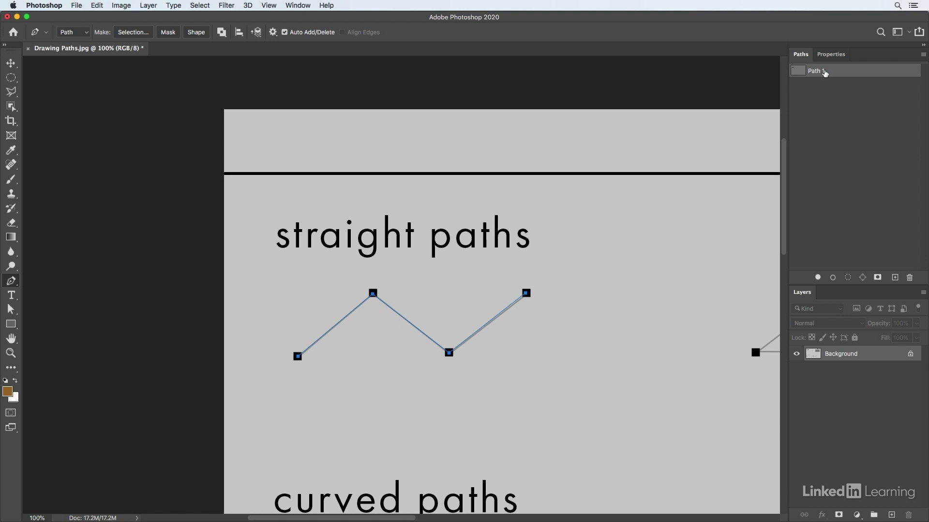
pyautogui.click(822, 95)
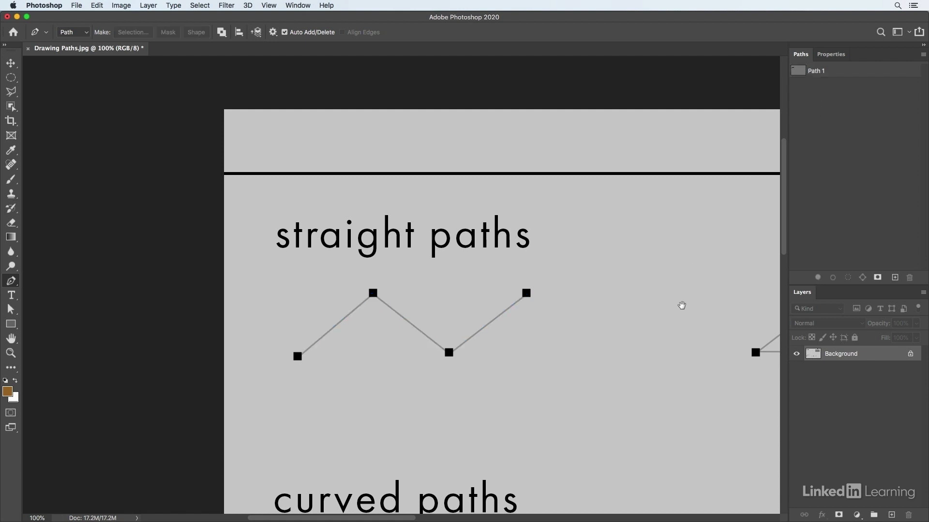
# - Trace the triangle under straight paths as a closed path with three corner points
pyautogui.moveTo(719, 338); pyautogui.dragTo(278, 331)
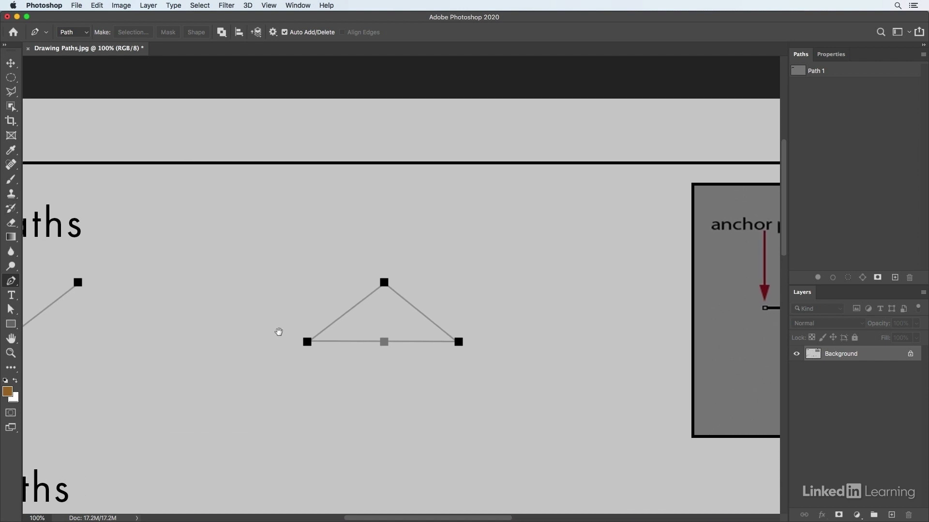
pyautogui.click(307, 341)
pyautogui.click(385, 283)
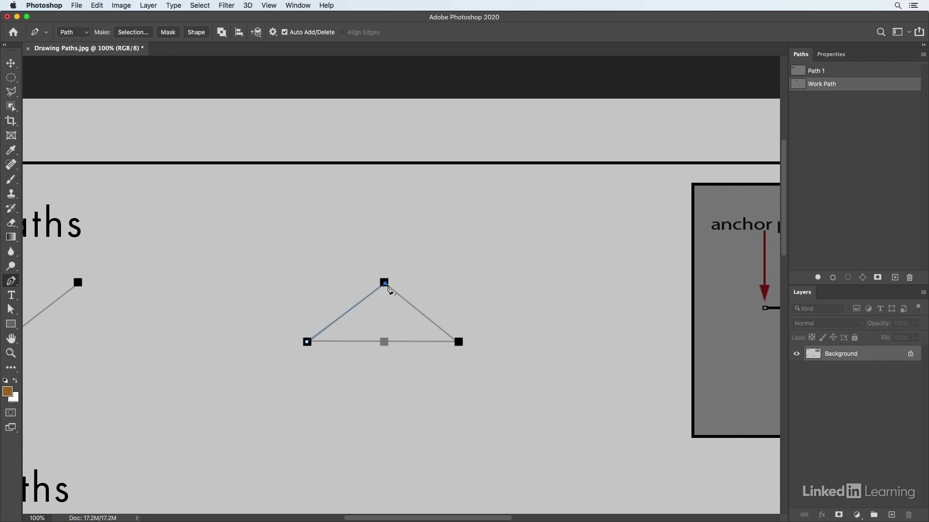
pyautogui.click(459, 342)
pyautogui.click(307, 342)
# - Add an anchor point at the middle of the triangle's base, pull it down into a curve, and delete it
pyautogui.click(385, 343)
pyautogui.moveTo(386, 345); pyautogui.dragTo(385, 396)
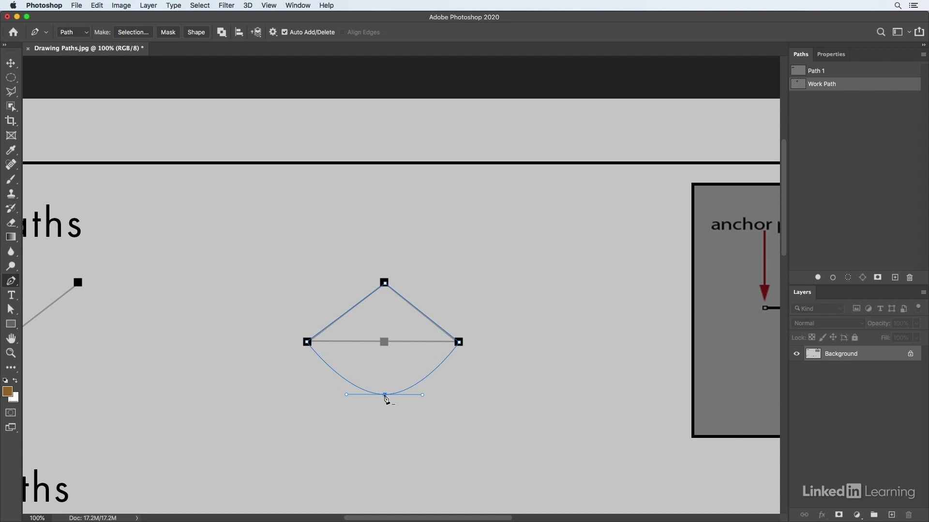
pyautogui.click(385, 396)
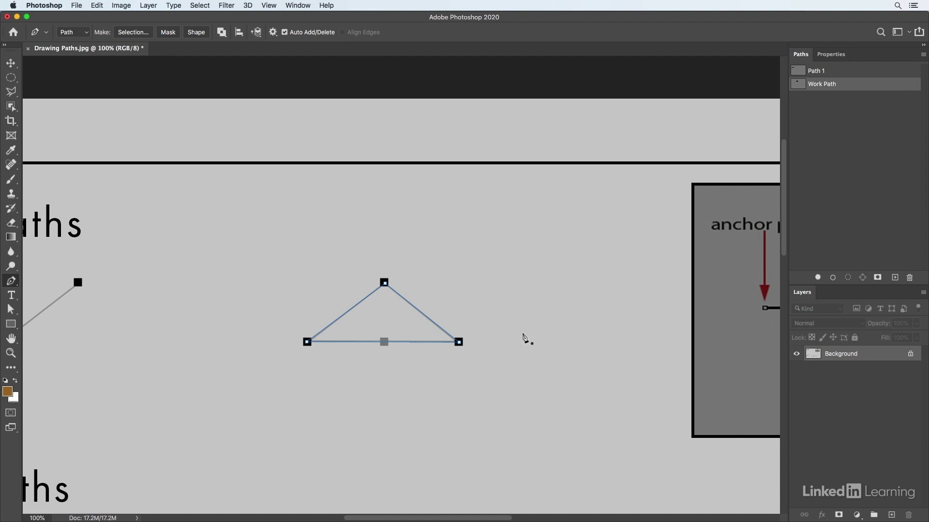
# - Save the triangle's work path as Path 2
pyautogui.doubleClick(822, 86)
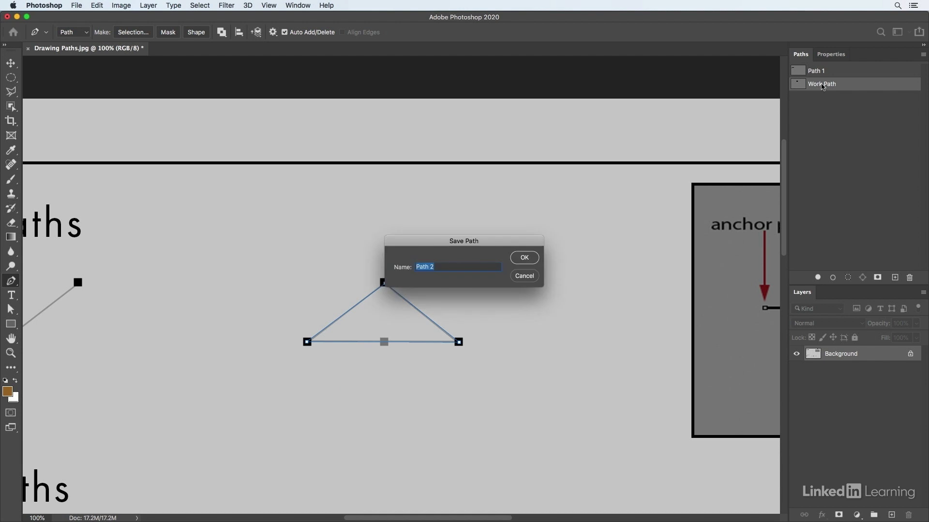
pyautogui.press('Return')
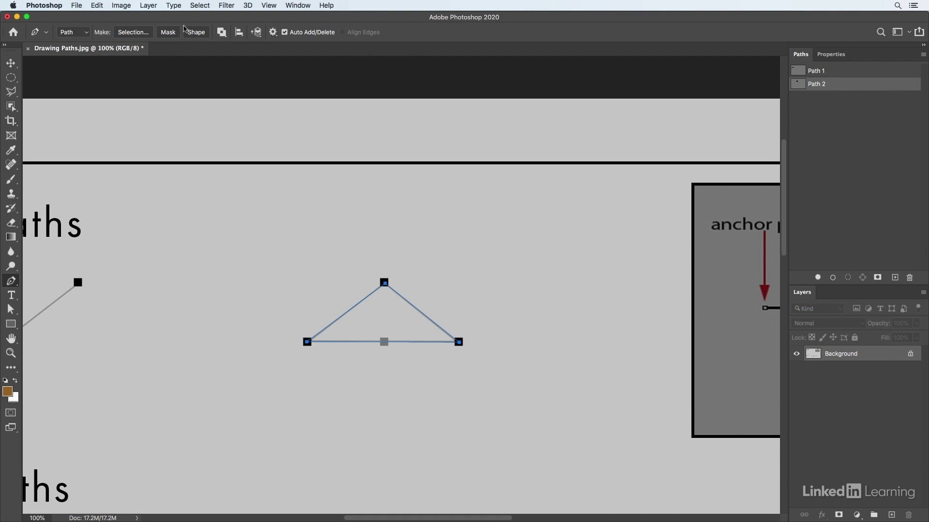
pyautogui.click(146, 33)
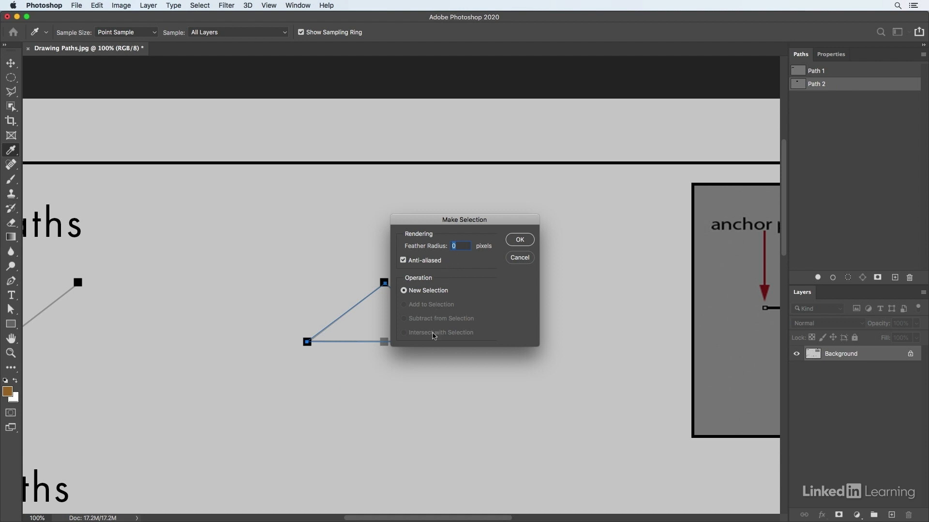
pyautogui.click(517, 261)
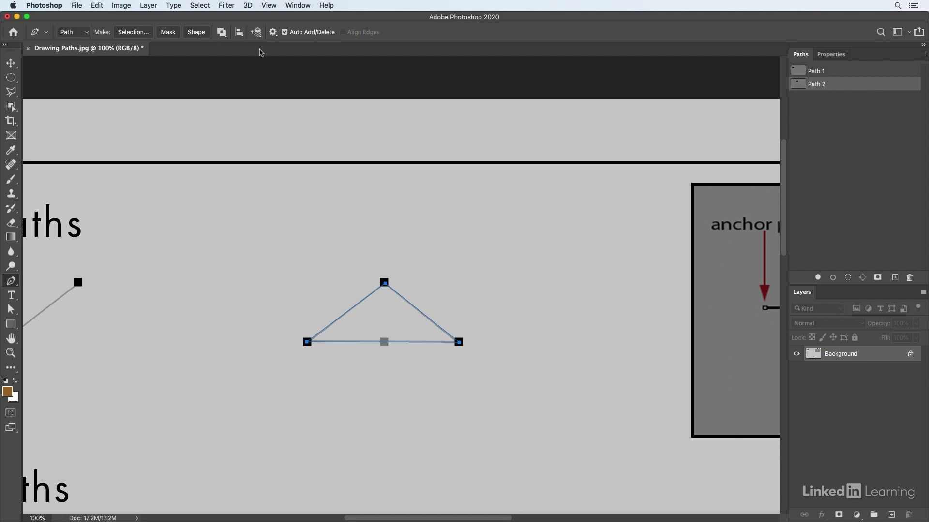
pyautogui.click(923, 55)
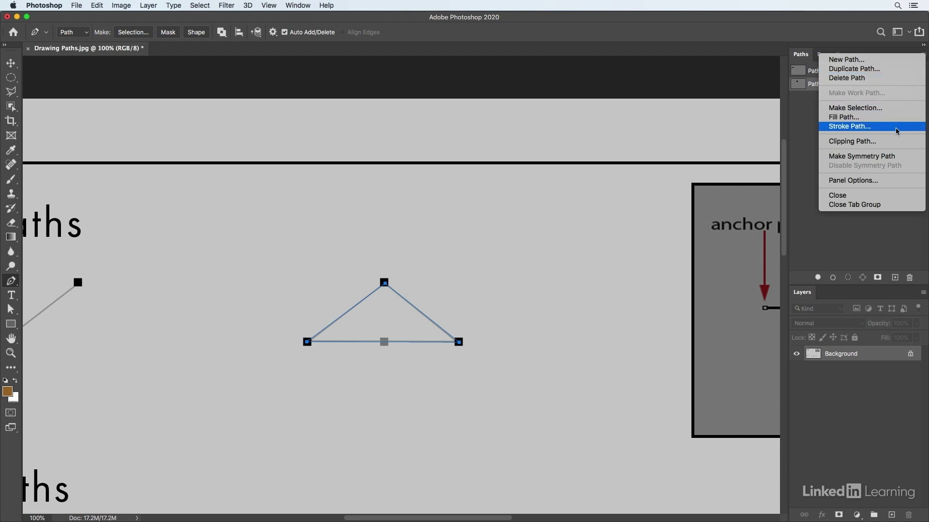
pyautogui.click(404, 260)
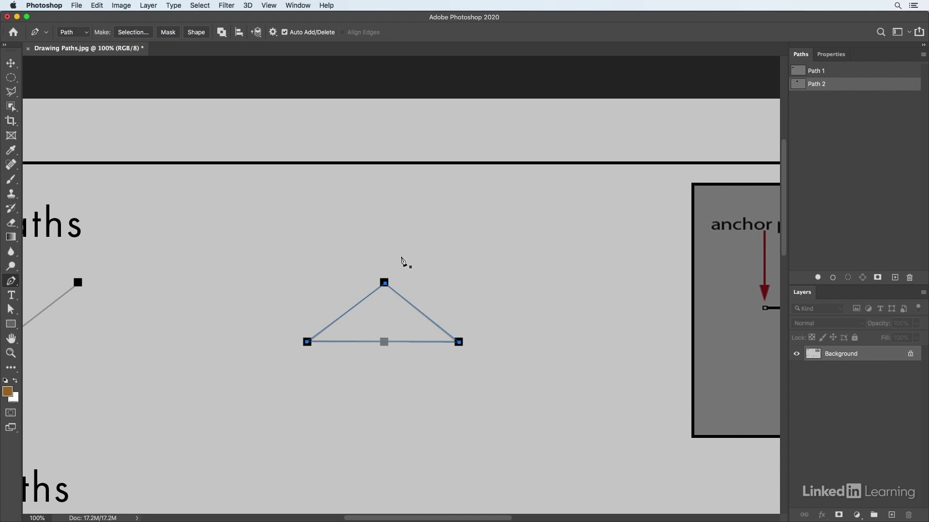
pyautogui.click(273, 32)
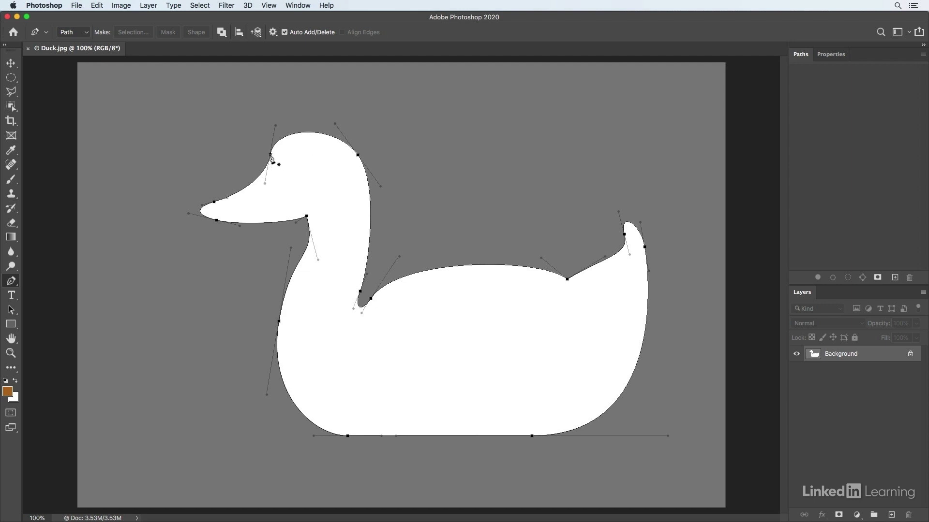
# - Start a path at the duck's forehead and trace smooth curves over the head and down the back of the neck
pyautogui.moveTo(271, 156); pyautogui.dragTo(276, 128)
pyautogui.moveTo(277, 127); pyautogui.dragTo(276, 124)
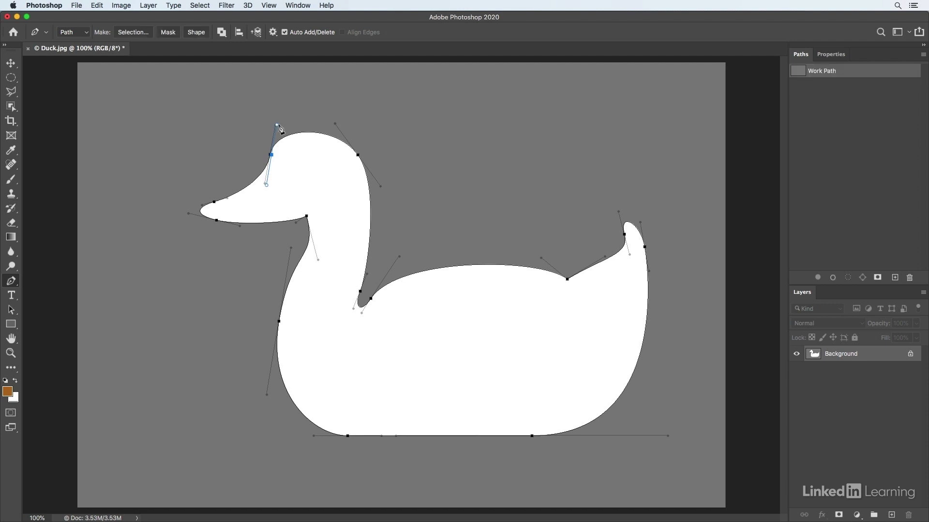
pyautogui.click(358, 156)
pyautogui.moveTo(360, 160); pyautogui.dragTo(382, 188)
pyautogui.click(360, 291)
pyautogui.moveTo(360, 295)
pyautogui.mouseDown()
pyautogui.moveTo(369, 277)
pyautogui.moveTo(352, 308)
pyautogui.mouseUp()
pyautogui.moveTo(353, 309); pyautogui.dragTo(353, 309)
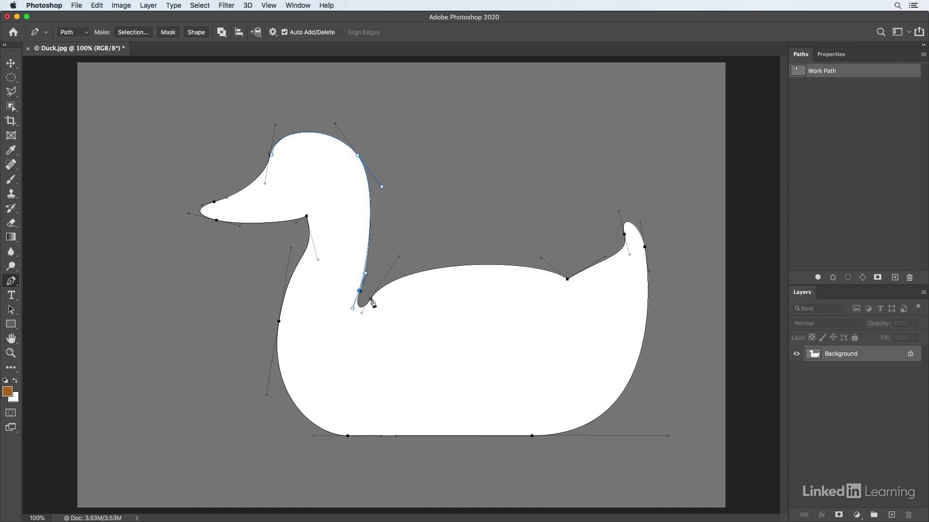
# - Continue the path around the notch behind the neck and along the back, making a corner point where the tail rises
pyautogui.moveTo(370, 299)
pyautogui.mouseDown()
pyautogui.moveTo(400, 258)
pyautogui.moveTo(380, 286)
pyautogui.mouseUp()
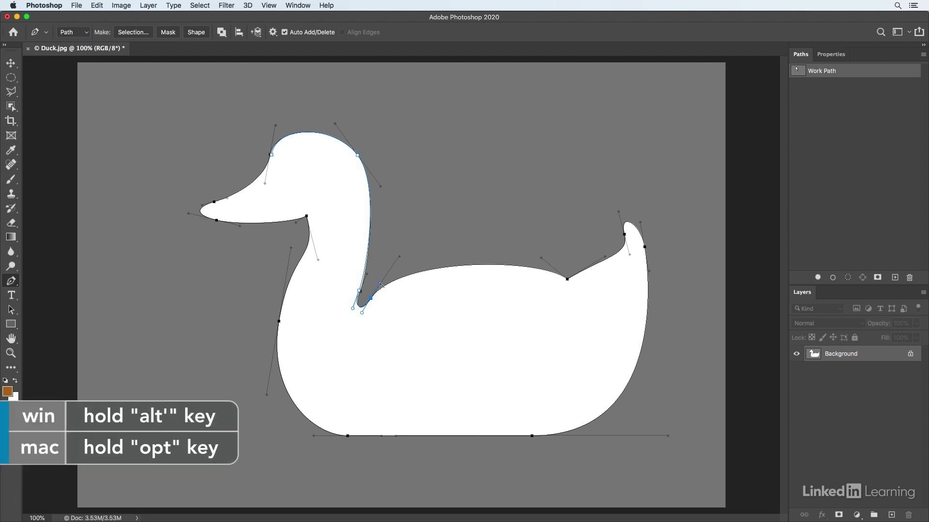
pyautogui.moveTo(380, 283); pyautogui.dragTo(382, 280)
pyautogui.moveTo(385, 281); pyautogui.dragTo(389, 275)
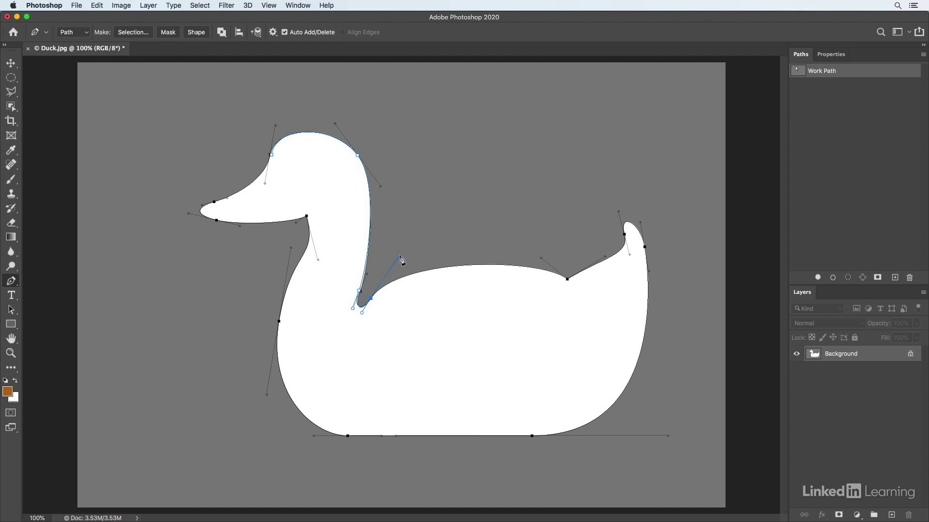
pyautogui.click(568, 279)
pyautogui.moveTo(568, 283); pyautogui.dragTo(595, 302)
pyautogui.moveTo(594, 300); pyautogui.dragTo(607, 257)
# - Trace the duck's tail tip and rear with smooth points down to the flat underside
pyautogui.moveTo(626, 237); pyautogui.dragTo(620, 214)
pyautogui.keyDown('ctrl'); pyautogui.click(644, 247); pyautogui.keyUp('ctrl')
pyautogui.moveTo(648, 272); pyautogui.dragTo(641, 272)
pyautogui.keyDown('ctrl'); pyautogui.click(649, 262); pyautogui.keyUp('ctrl')
pyautogui.keyDown('ctrl'); pyautogui.click(644, 246); pyautogui.keyUp('ctrl')
pyautogui.moveTo(532, 436)
pyautogui.mouseDown()
pyautogui.moveTo(377, 436)
pyautogui.moveTo(395, 435)
pyautogui.mouseUp()
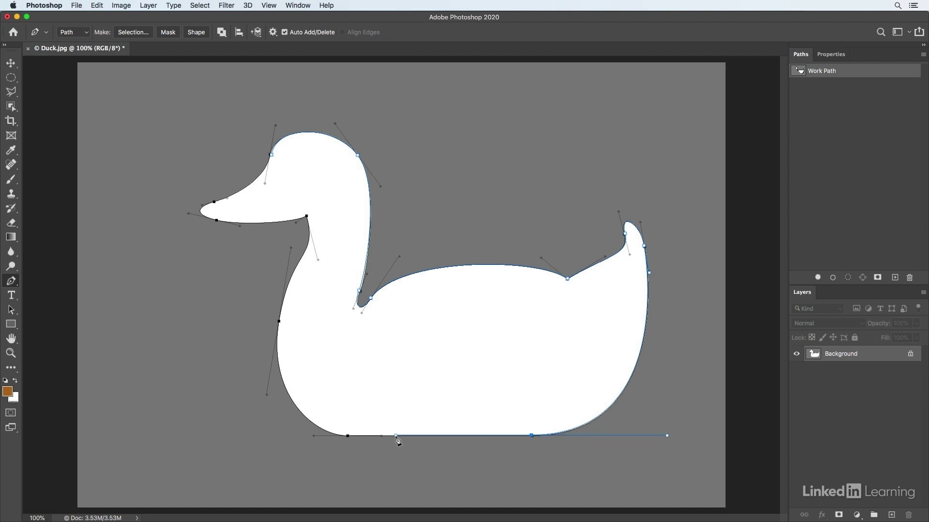
# - Trace the underside, breast, throat corner and beak, and close the path at the duck's forehead
pyautogui.keyDown('ctrl'); pyautogui.click(348, 436); pyautogui.keyUp('ctrl')
pyautogui.moveTo(279, 322); pyautogui.dragTo(292, 250)
pyautogui.moveTo(306, 216); pyautogui.dragTo(295, 174)
pyautogui.keyDown('alt'); pyautogui.click(307, 218); pyautogui.keyUp('alt')
pyautogui.keyDown('ctrl'); pyautogui.click(217, 221); pyautogui.keyUp('ctrl')
pyautogui.moveTo(188, 216); pyautogui.dragTo(188, 213)
pyautogui.keyDown('super'); pyautogui.click(214, 202); pyautogui.keyUp('super')
pyautogui.click(271, 156)
# - Save the duck's work path as Path 1 and convert it to a shape layer
pyautogui.doubleClick(828, 71)
pyautogui.press('Return')
pyautogui.click(196, 32)
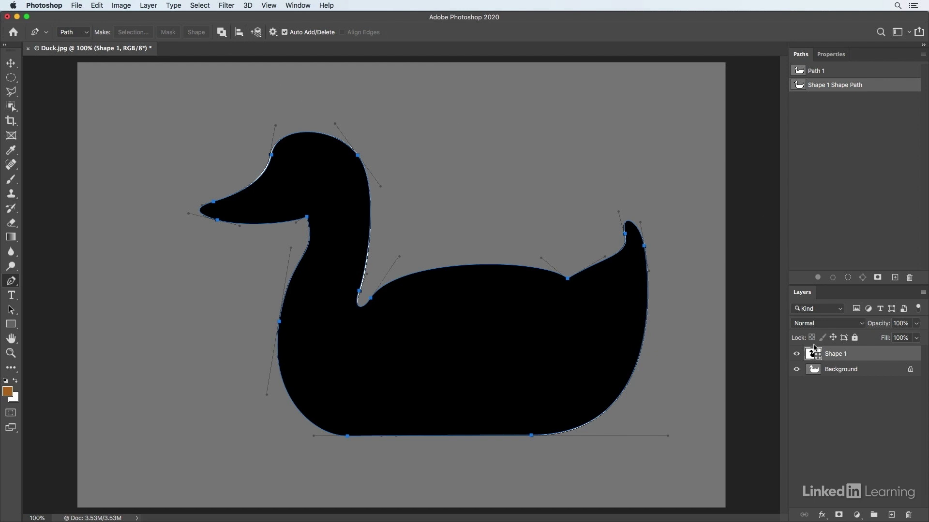
# - Change the fill colour of the duck's Shape 1 layer to orange, hex d5851d
pyautogui.doubleClick(812, 354)
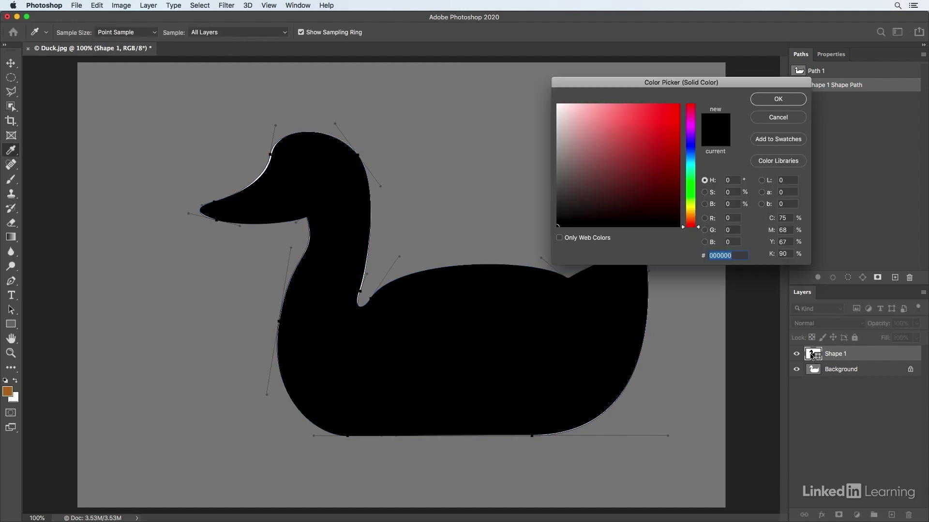
pyautogui.click(666, 135)
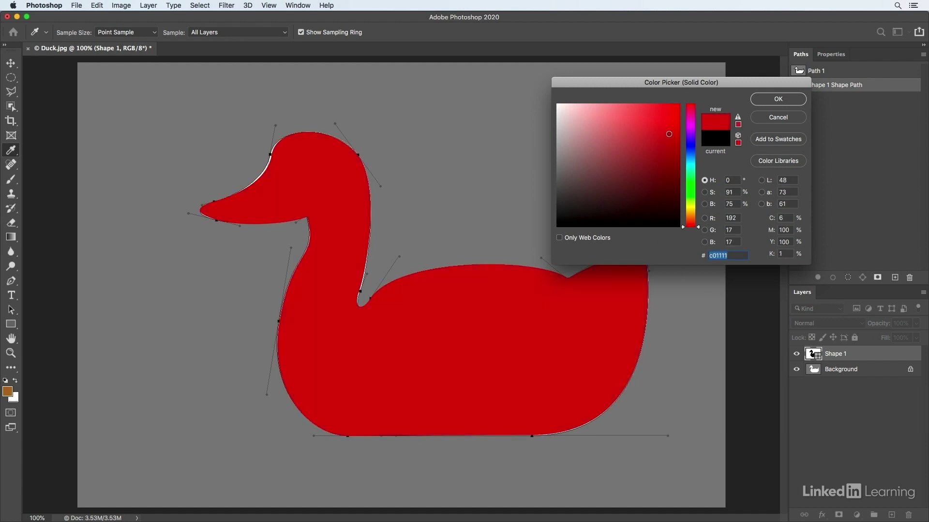
pyautogui.click(631, 158)
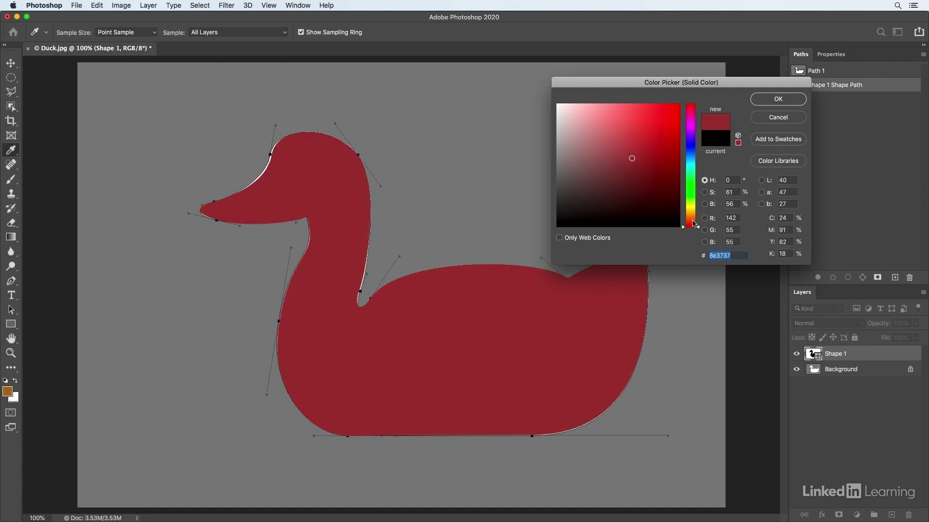
pyautogui.click(693, 219)
pyautogui.moveTo(693, 219); pyautogui.dragTo(694, 218)
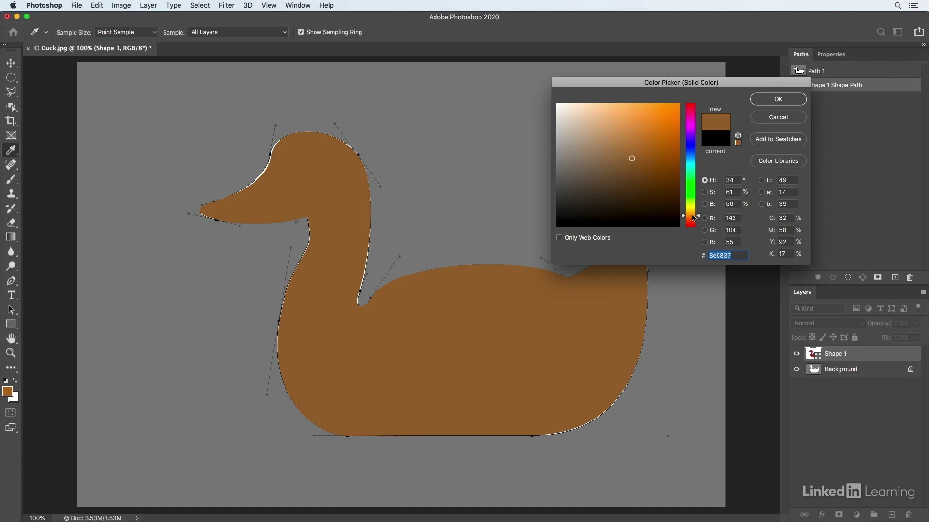
pyautogui.moveTo(634, 138); pyautogui.dragTo(662, 124)
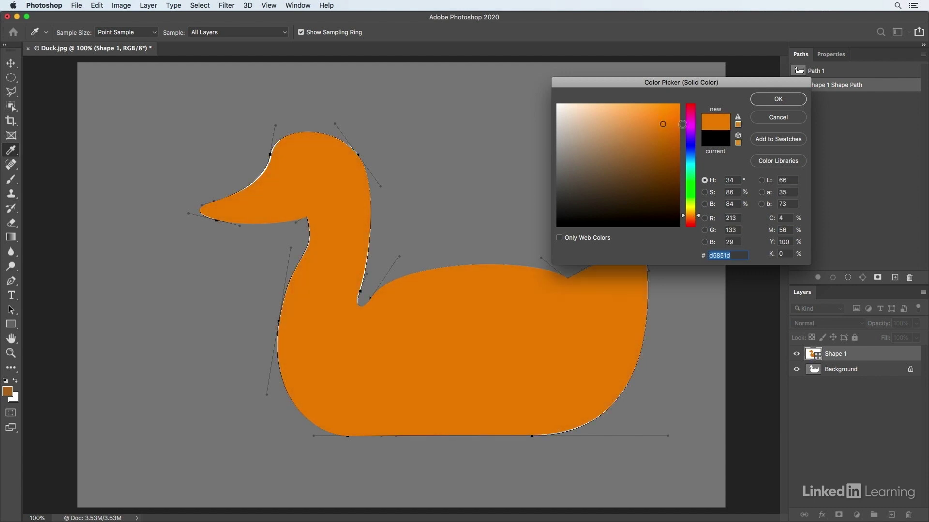
pyautogui.click(776, 100)
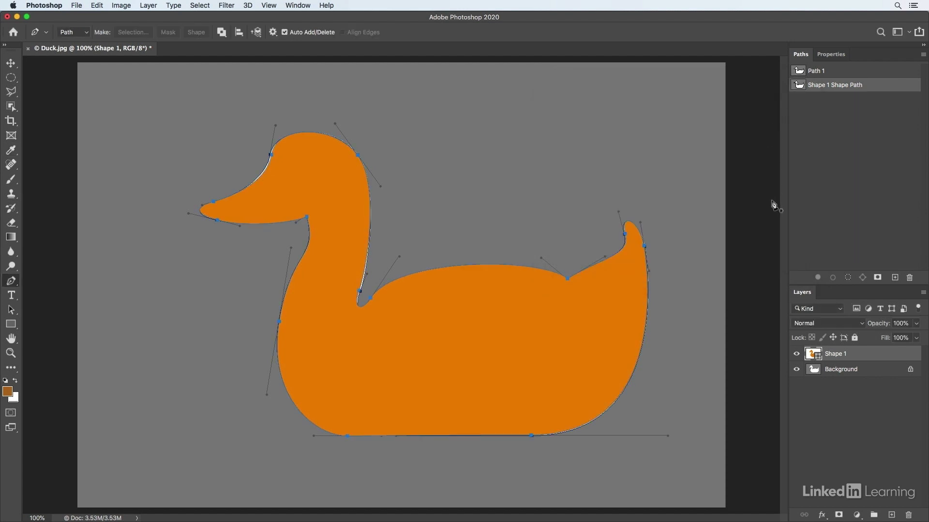
# - Hide the Background layer and deselect the shape layer so the duck shows without its path outline
pyautogui.click(797, 370)
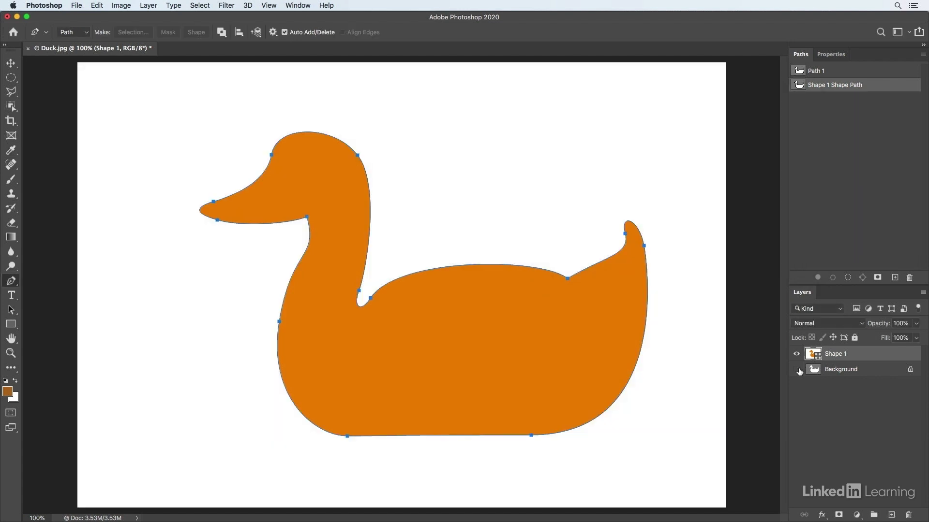
pyautogui.click(823, 440)
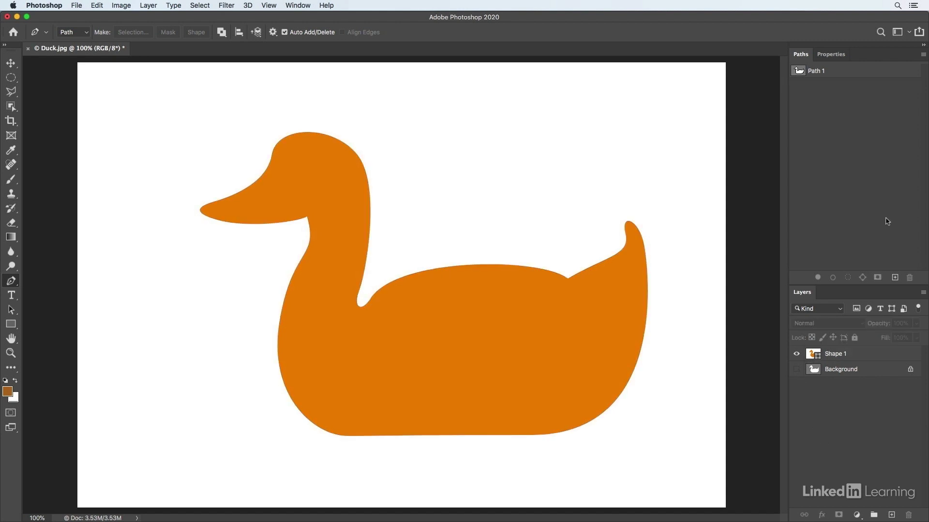